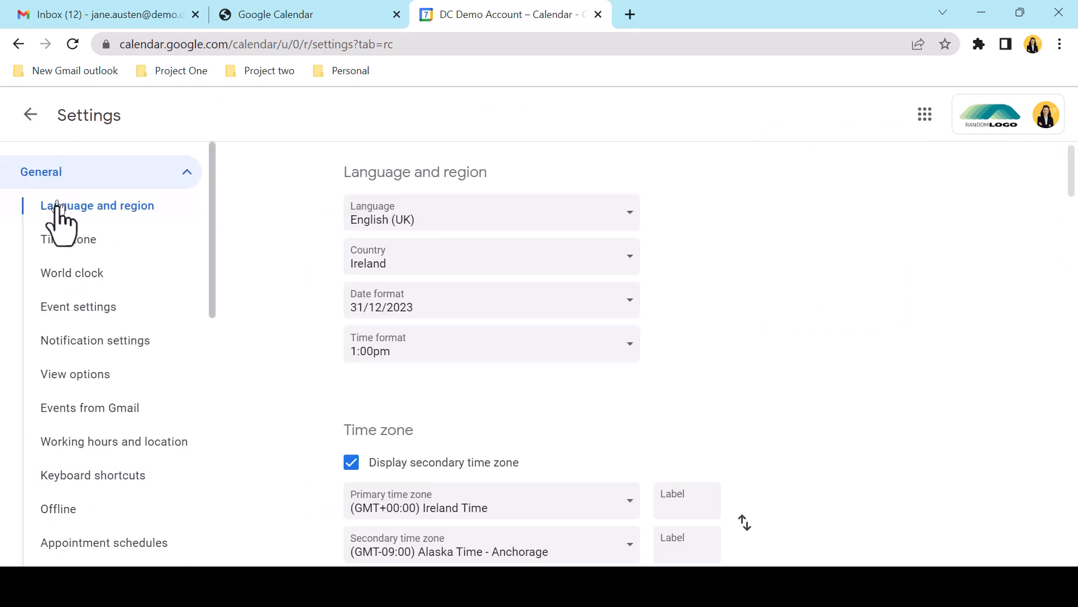
Switch to appointment schedules instead of appointment slots, then return to the February 2023 week
left_click(62, 545)
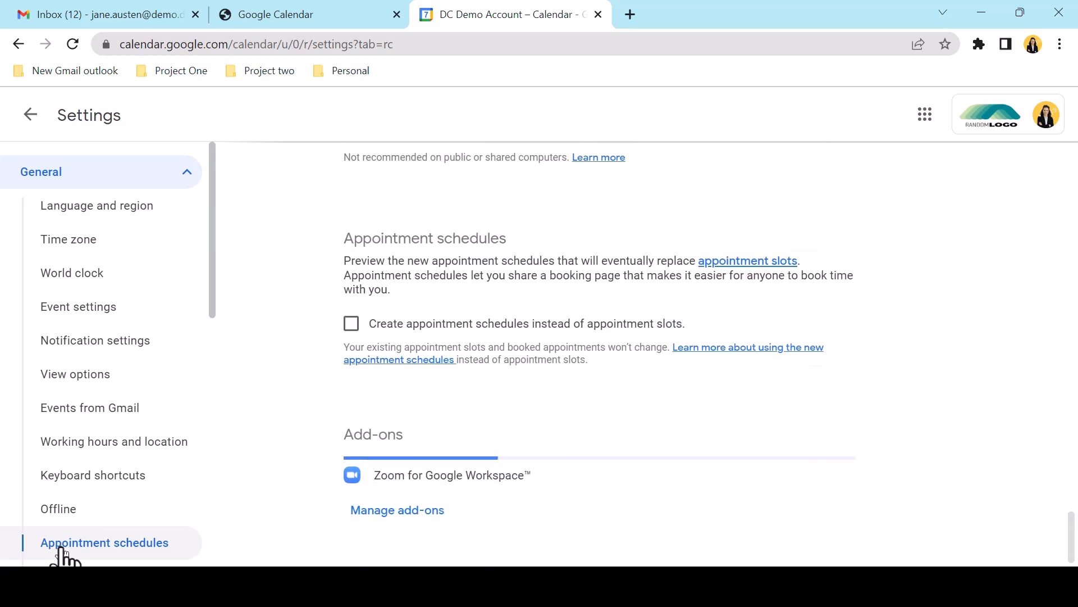
left_click(353, 329)
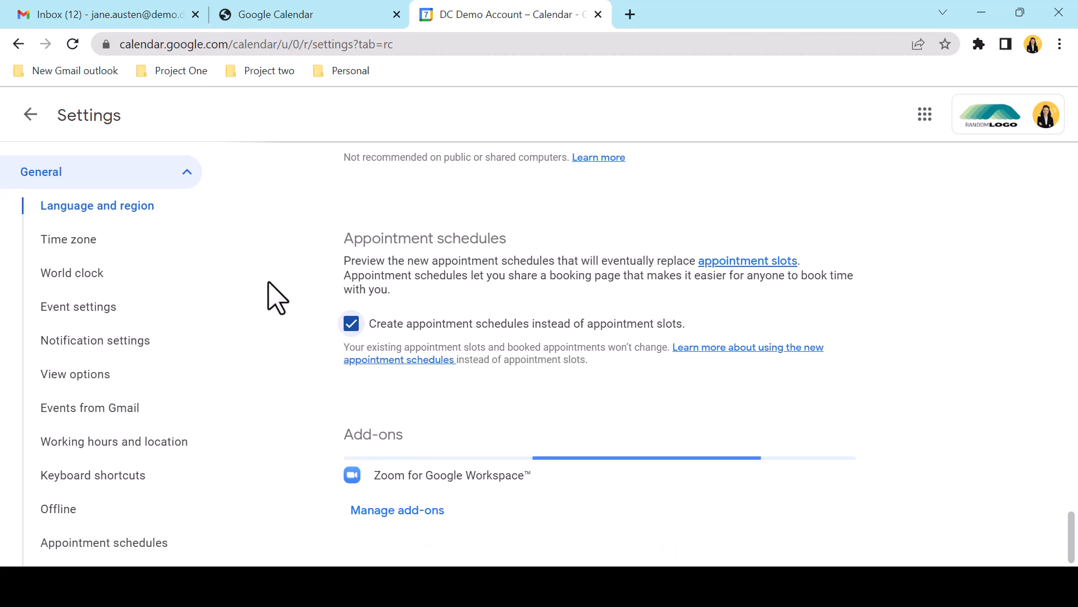
left_click(30, 114)
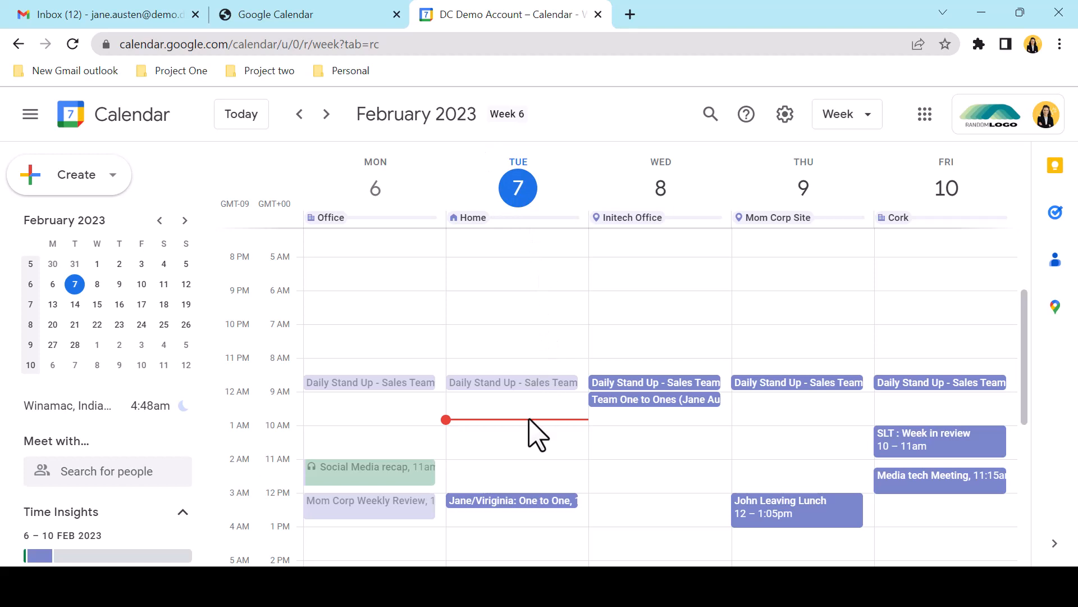
Mark a Tuesday block from 9:00am and create a new appointment schedule from it
left_click_drag(539, 395, 532, 335)
scroll(536, 461, "down", 6)
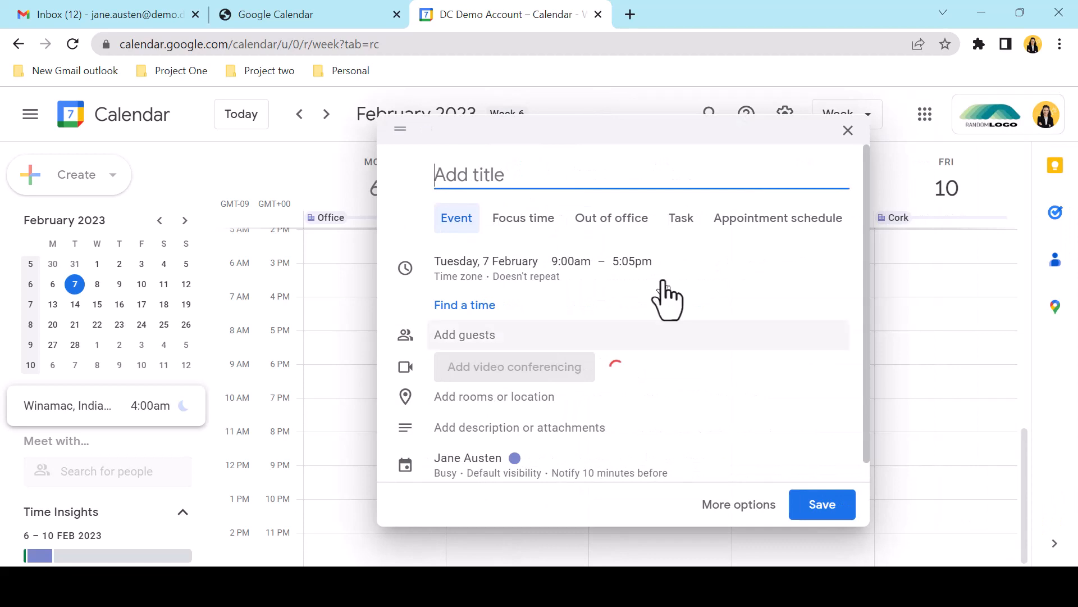
left_click(824, 227)
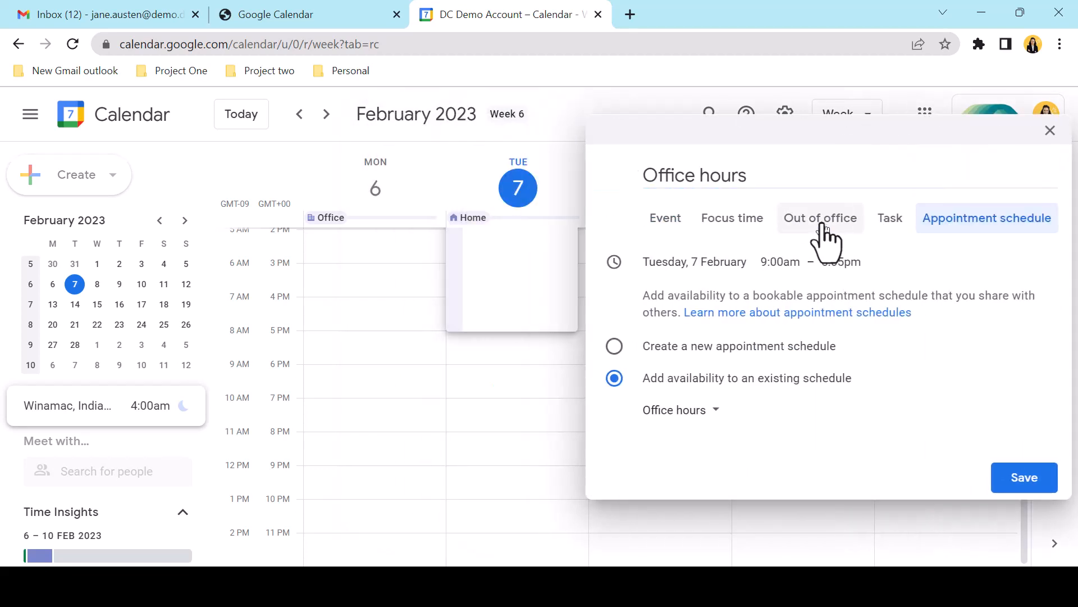
left_click(614, 351)
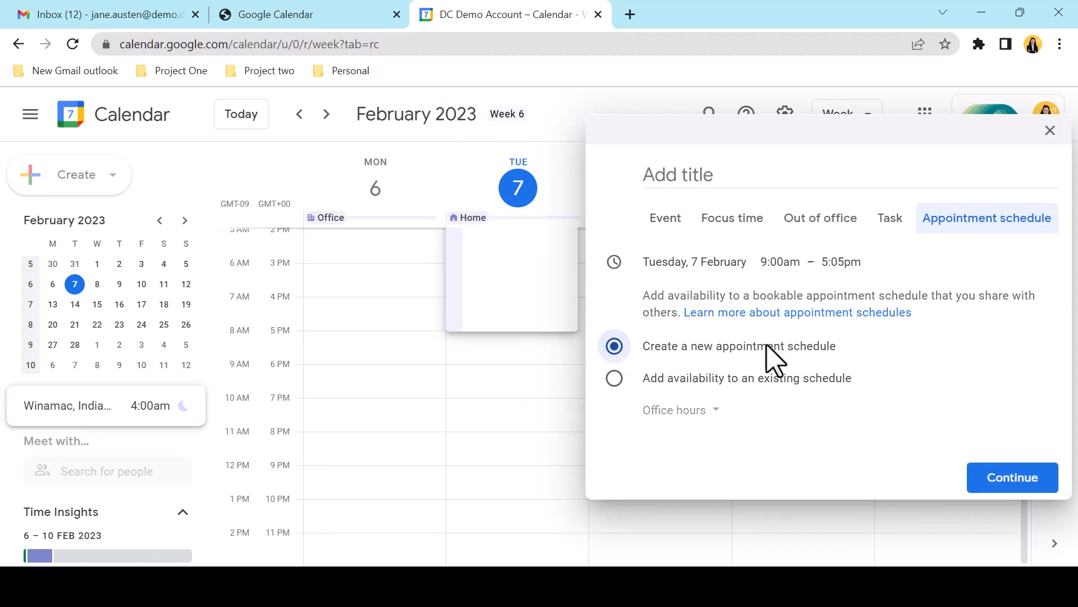
left_click(1001, 478)
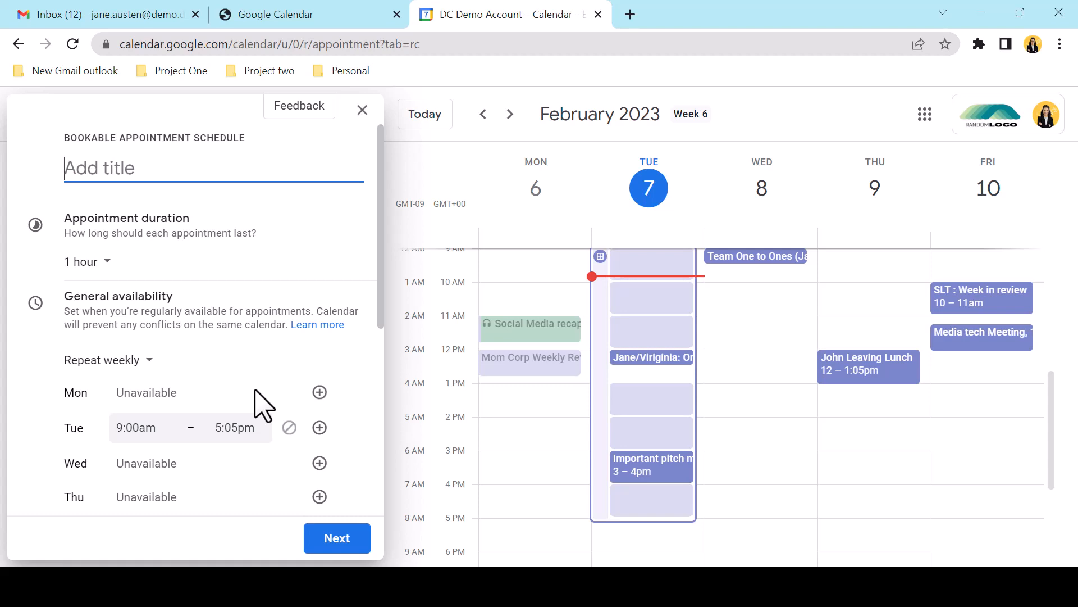
Paste the Quick Chat Initech title, set 30-minute appointments, and keep availability repeating weekly
type("Quick Chat with Jane from Initech")
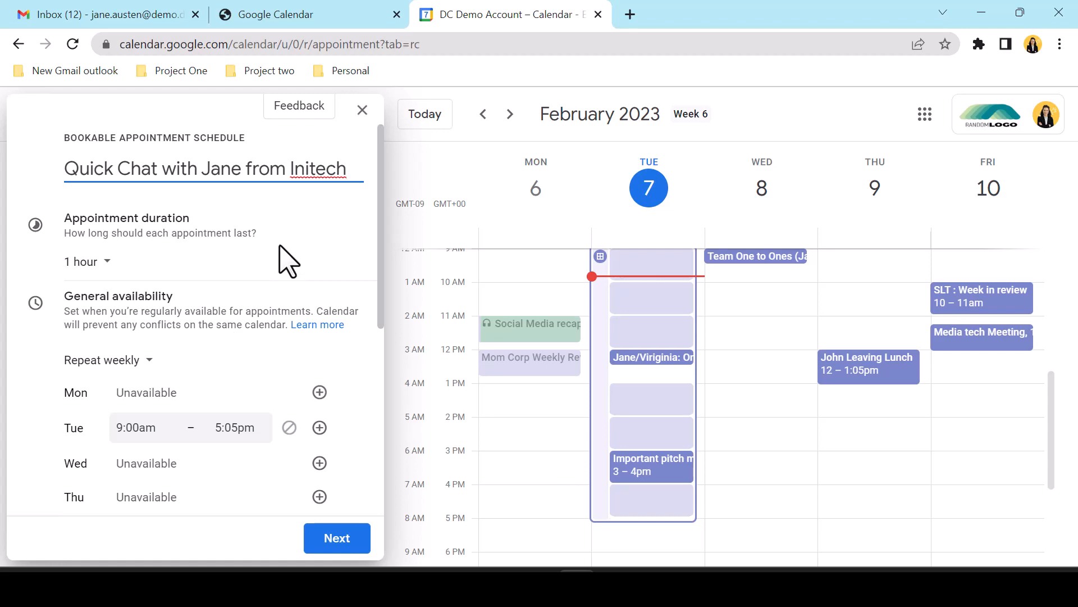
left_click(104, 268)
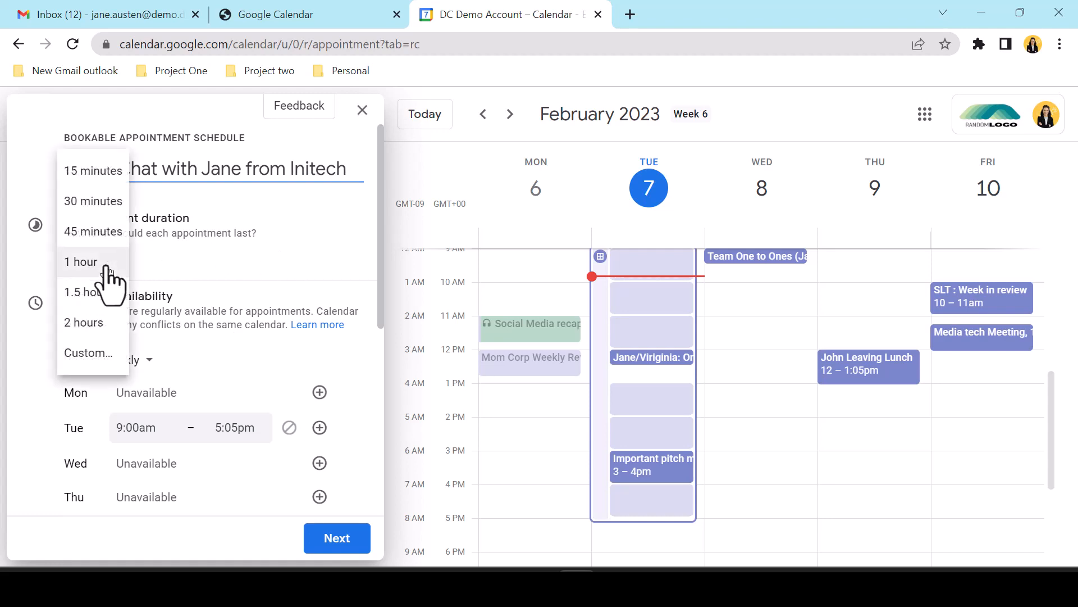
left_click(81, 203)
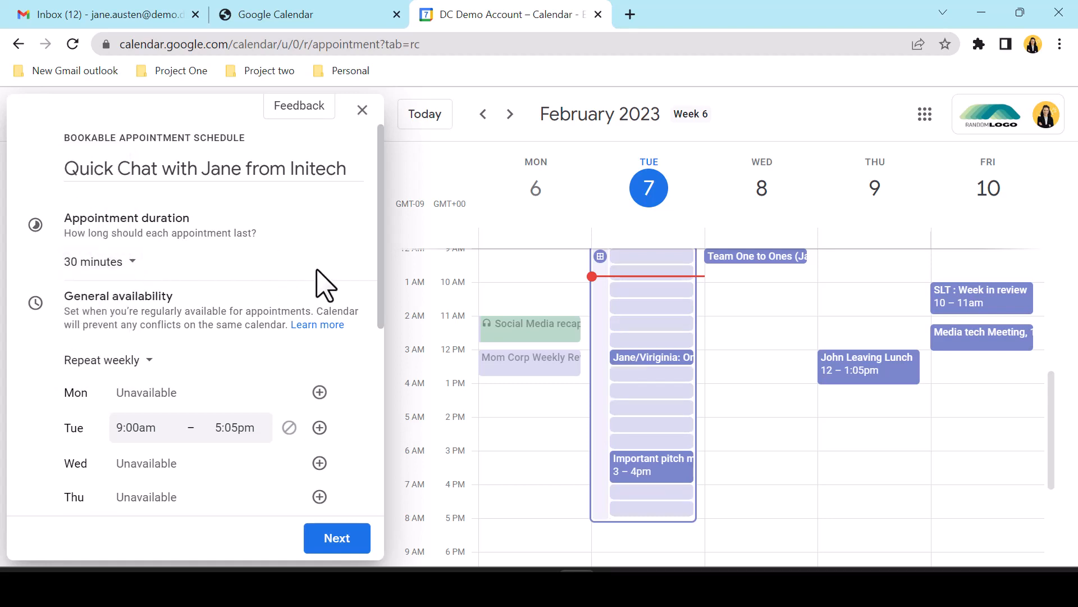
scroll(324, 277, "down", 1)
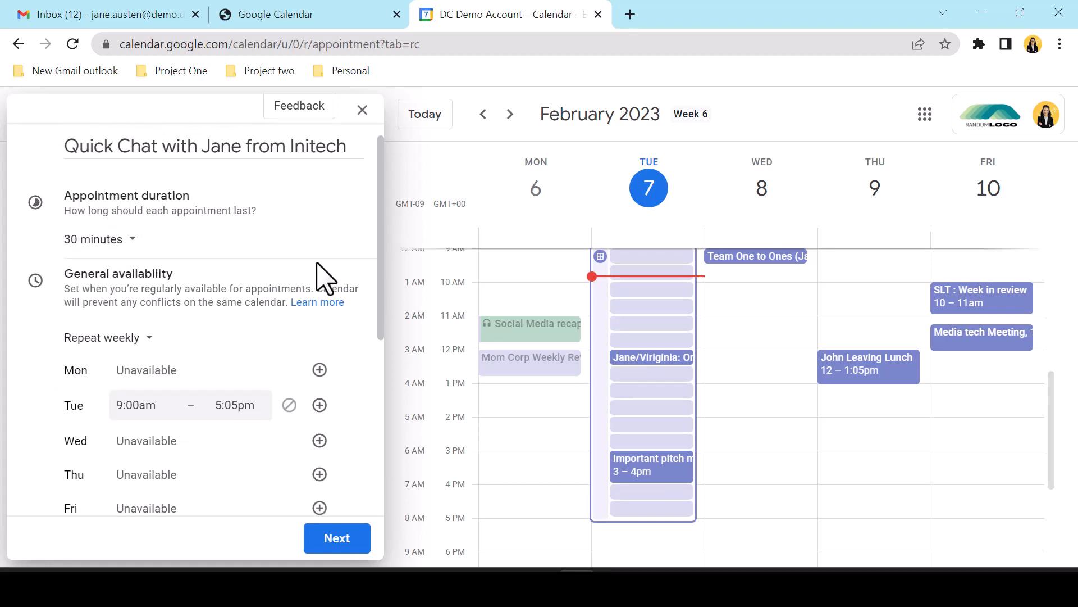
scroll(320, 278, "down", 2)
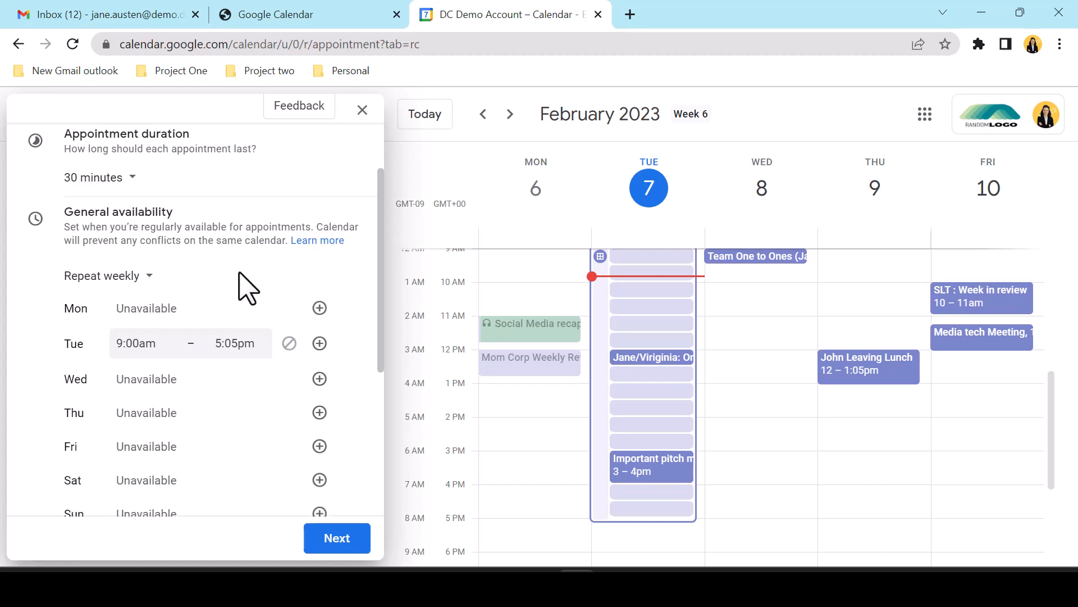
left_click(139, 274)
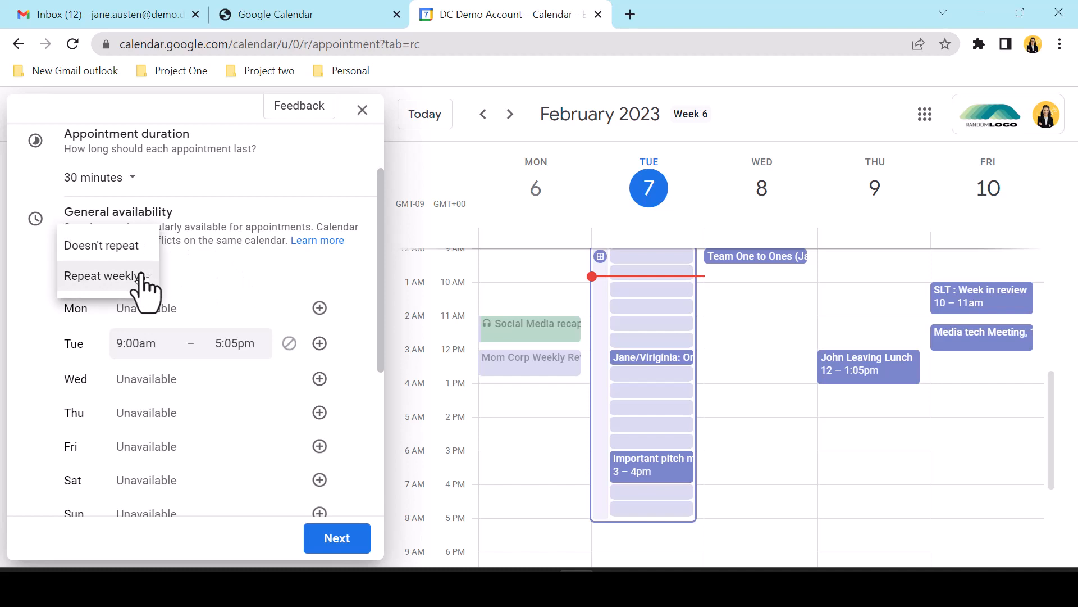
left_click(139, 263)
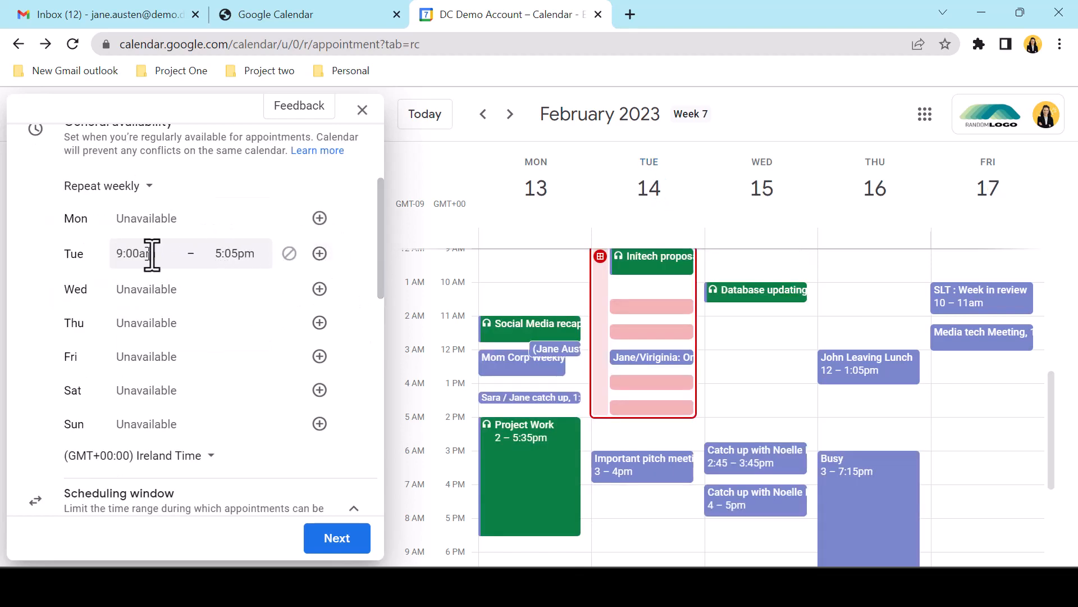
Add a second Tuesday availability period and end the first period at 1:00pm
left_click(320, 253)
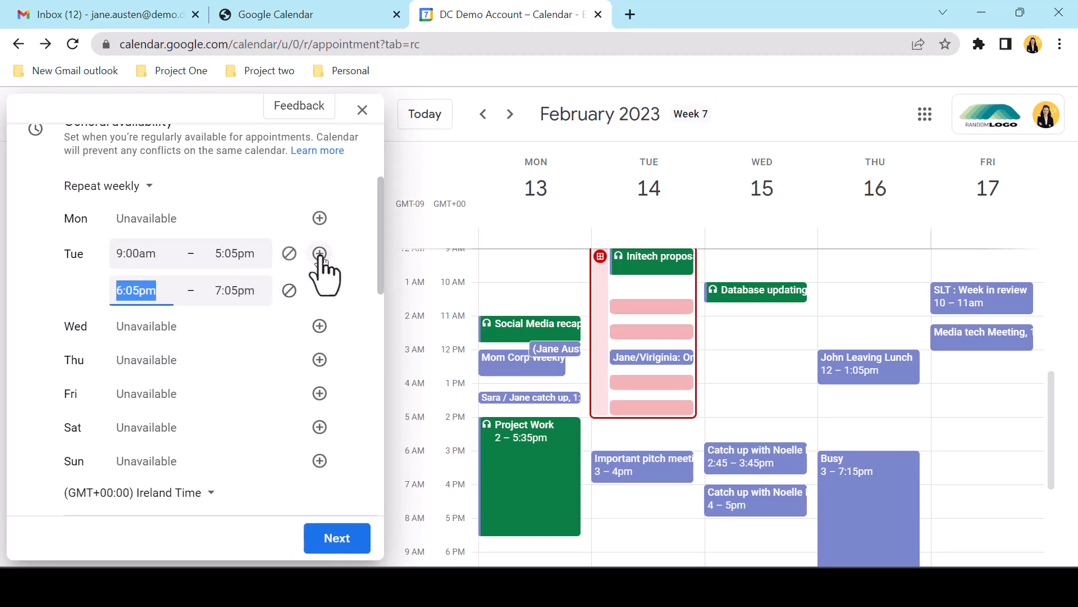
left_click(230, 253)
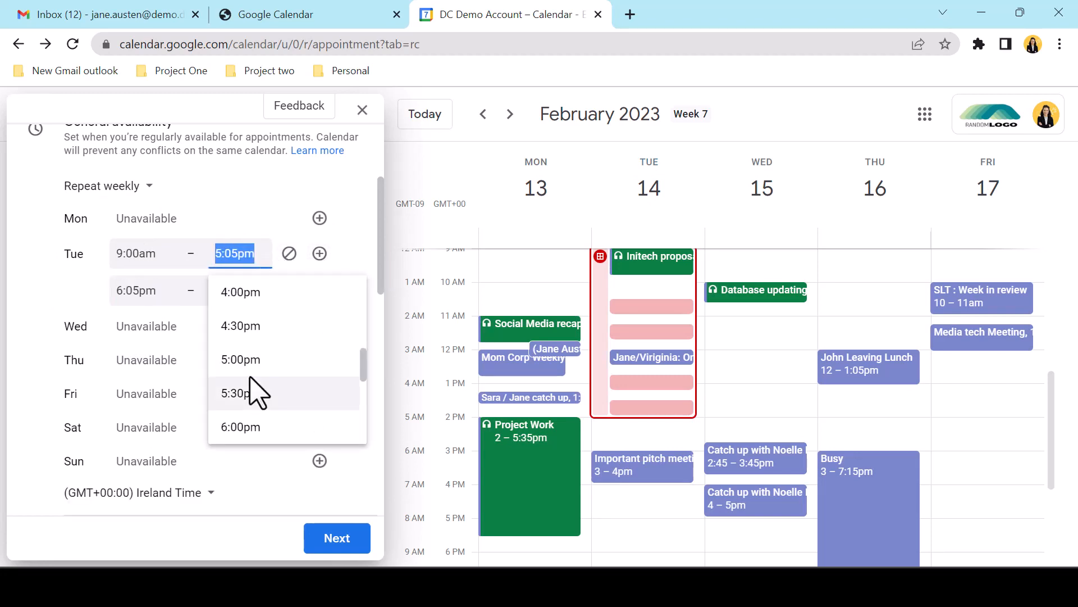
scroll(253, 382, "up", 3)
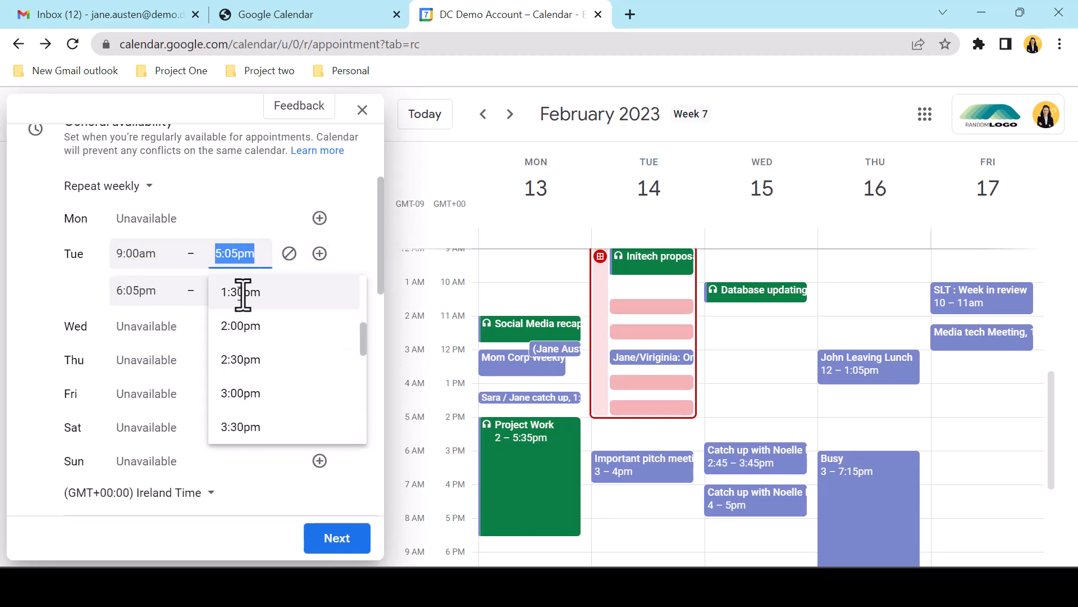
scroll(248, 306, "up", 2)
left_click(244, 342)
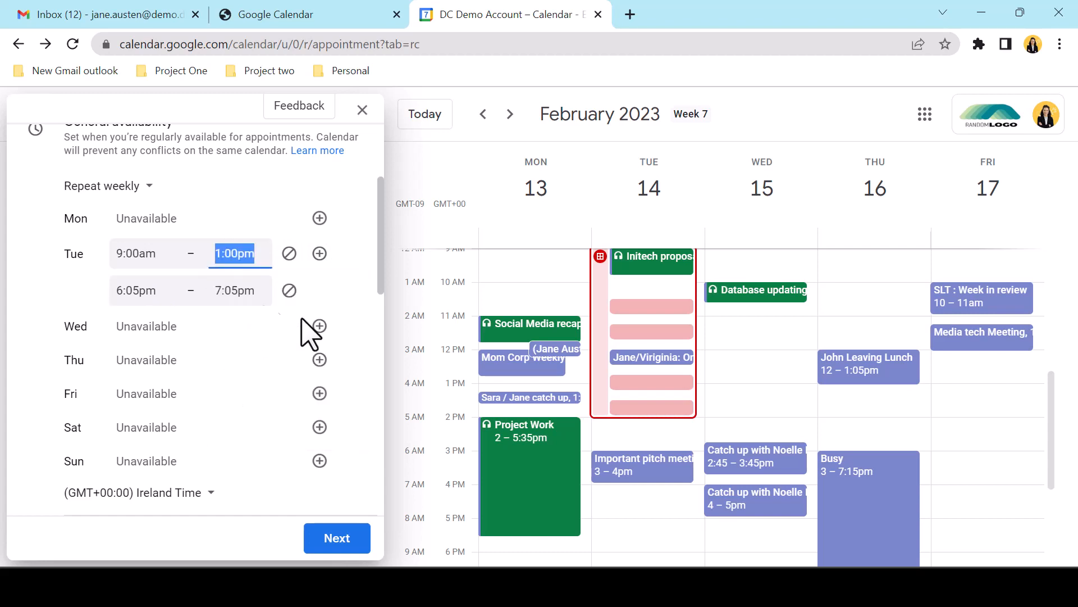
Make Tuesday's second availability period run from 2:00pm to 5:00pm
left_click(145, 292)
scroll(180, 368, "up", 3)
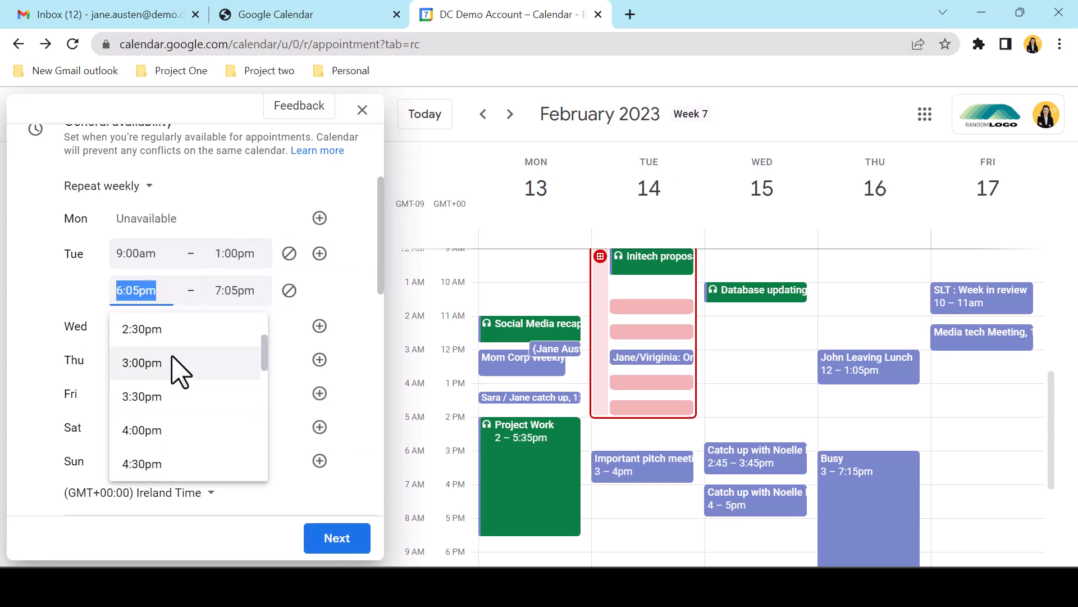
scroll(180, 380, "up", 1)
left_click(180, 378)
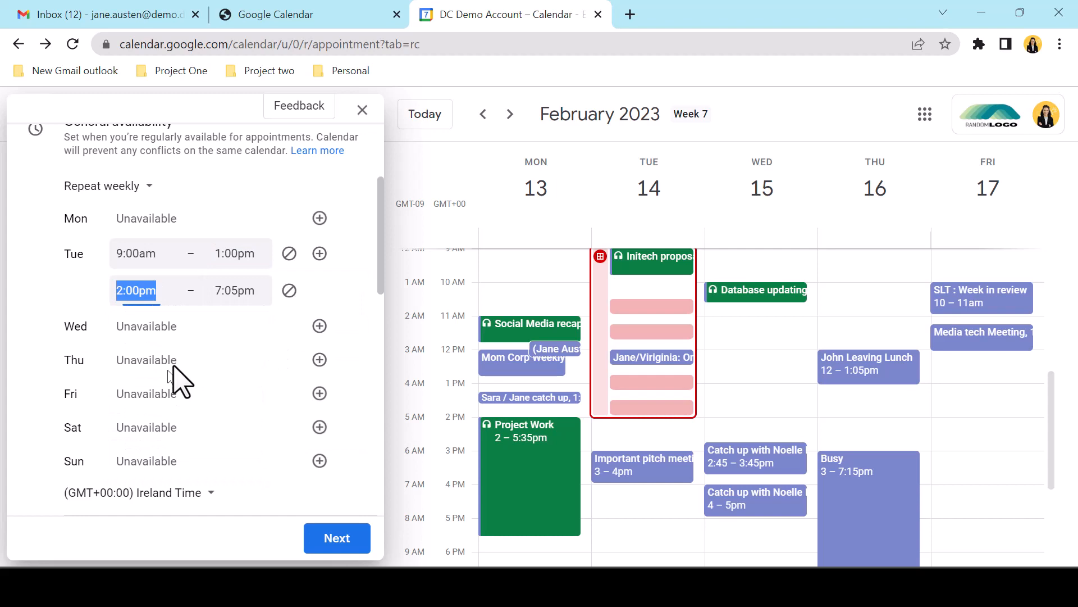
left_click(230, 291)
scroll(247, 363, "up", 2)
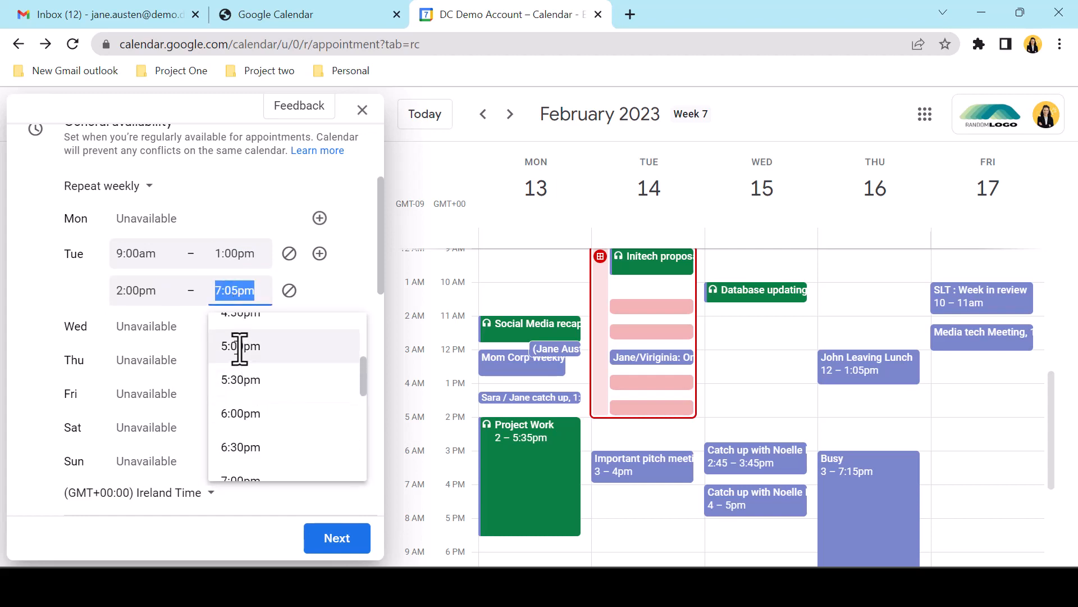
left_click(241, 344)
left_click(361, 304)
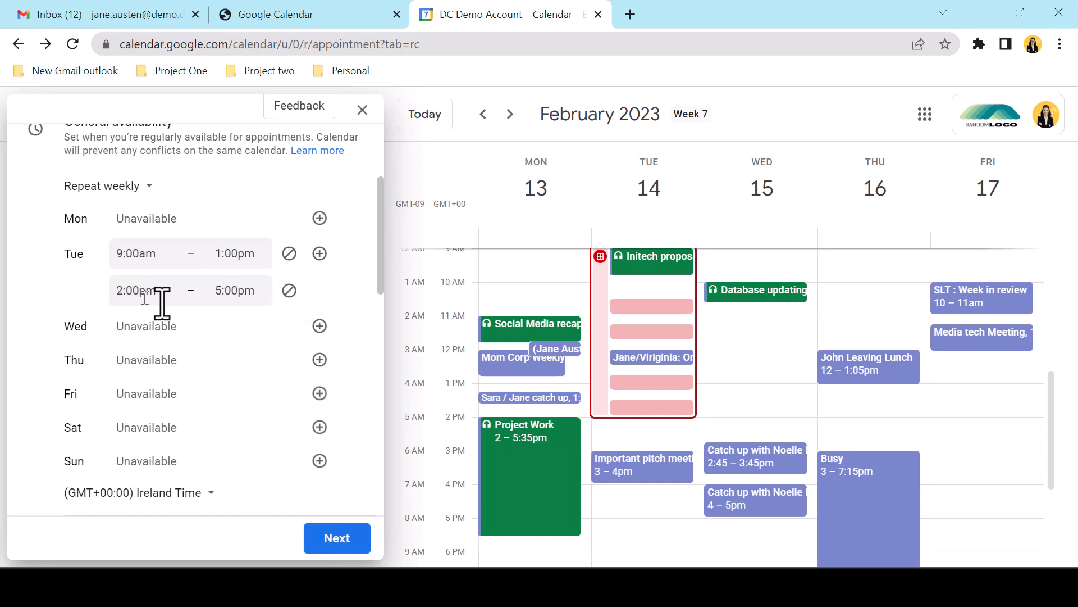
scroll(360, 321, "down", 3)
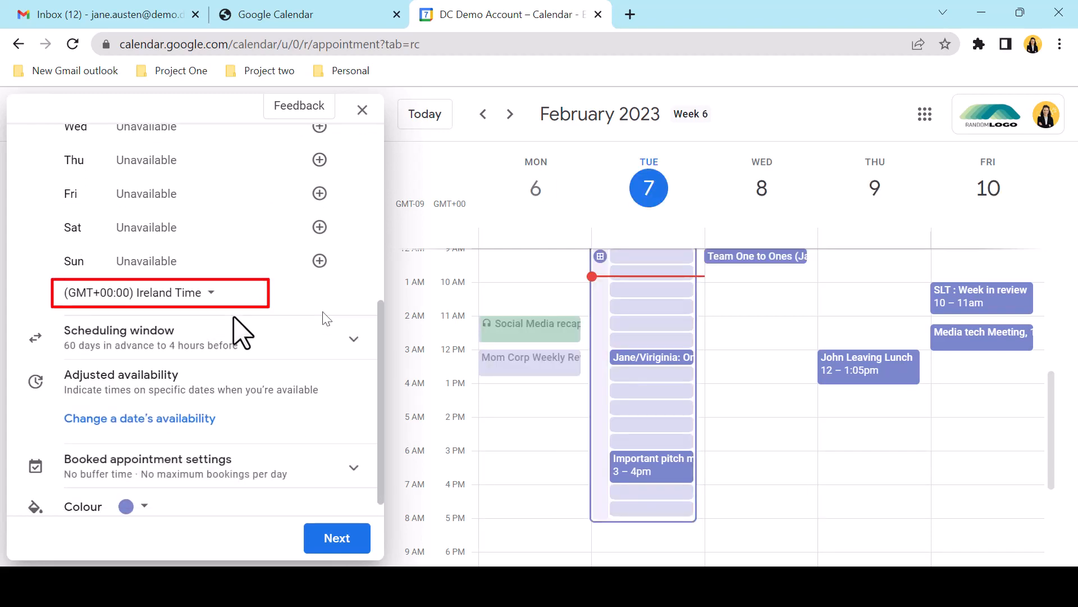
Limit the scheduling window to start and end dates, ending on 31 Mar 2023
left_click(354, 341)
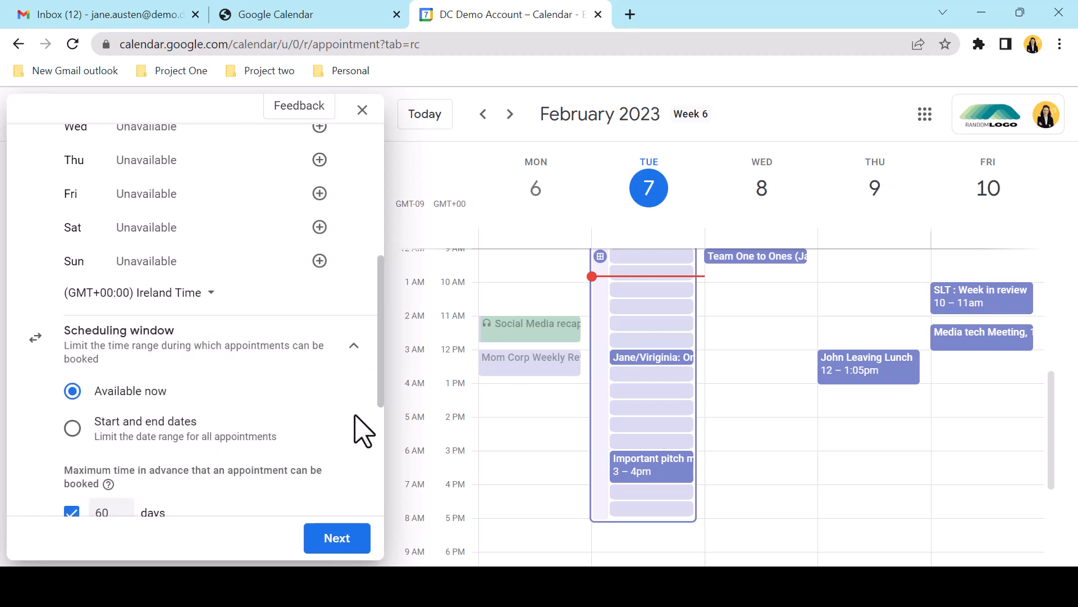
scroll(356, 428, "down", 2)
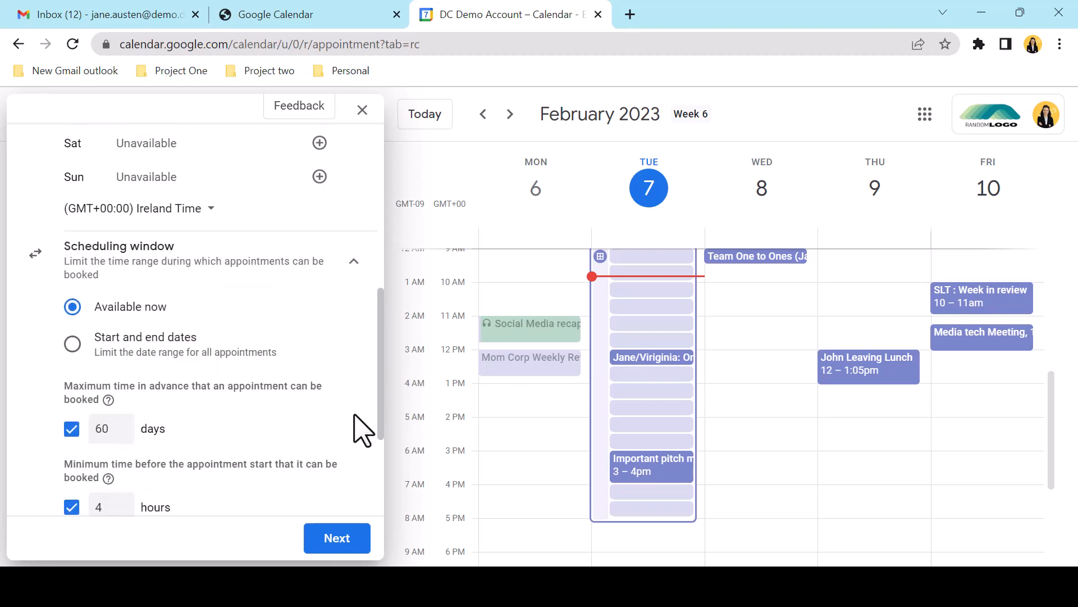
left_click(74, 345)
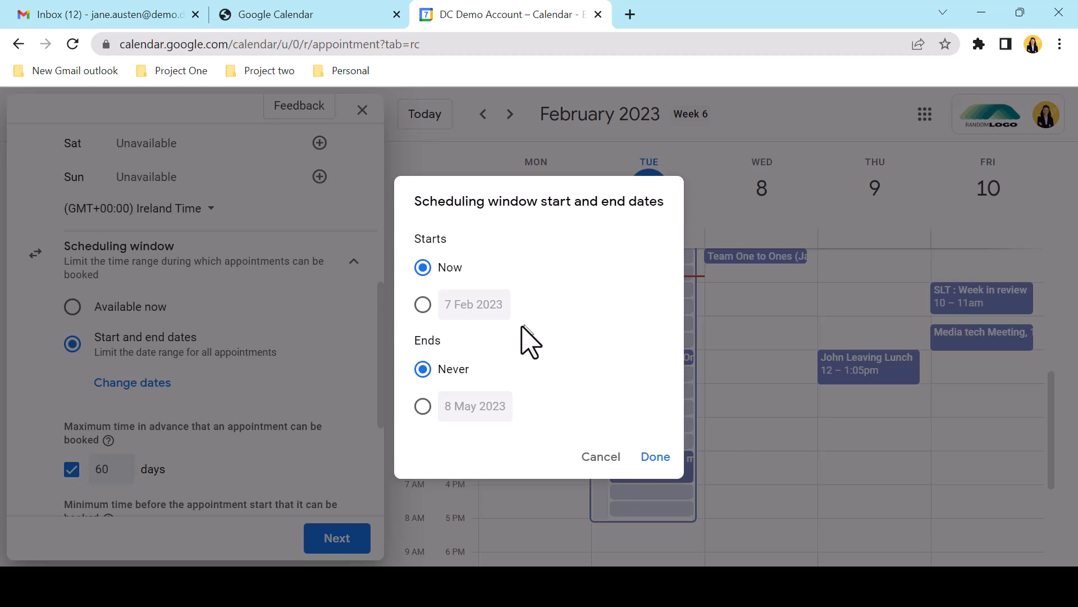
left_click(423, 405)
left_click(486, 405)
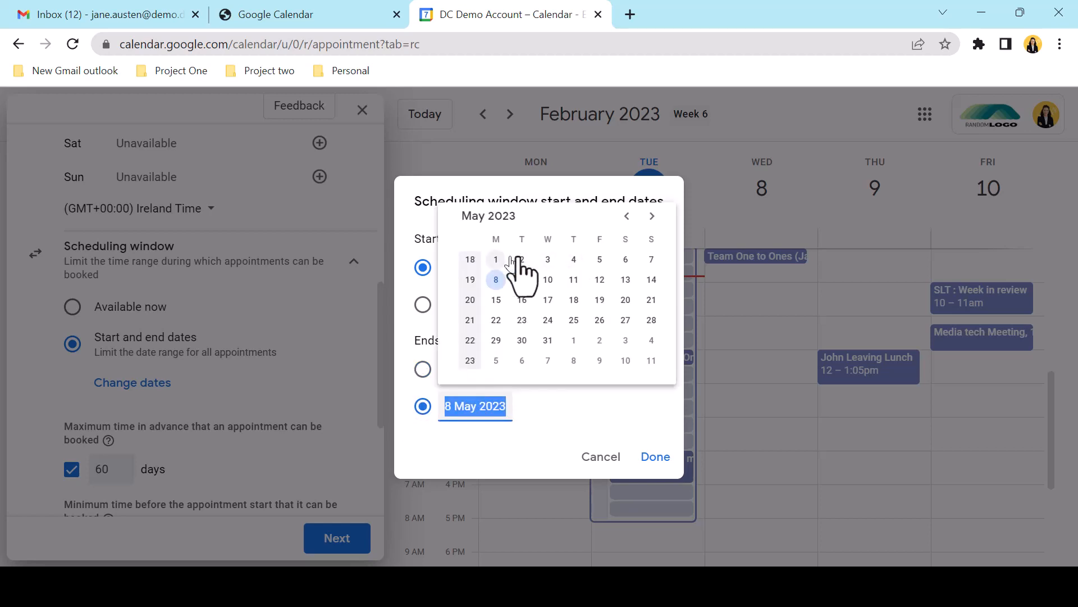
left_click(628, 216)
left_click(628, 216)
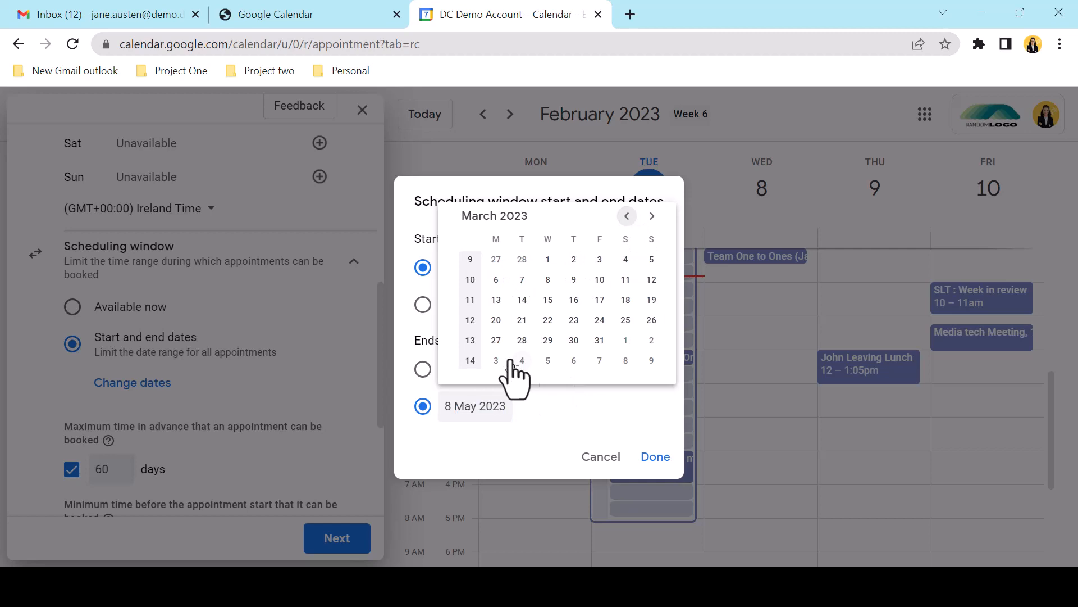
left_click(600, 340)
left_click(657, 457)
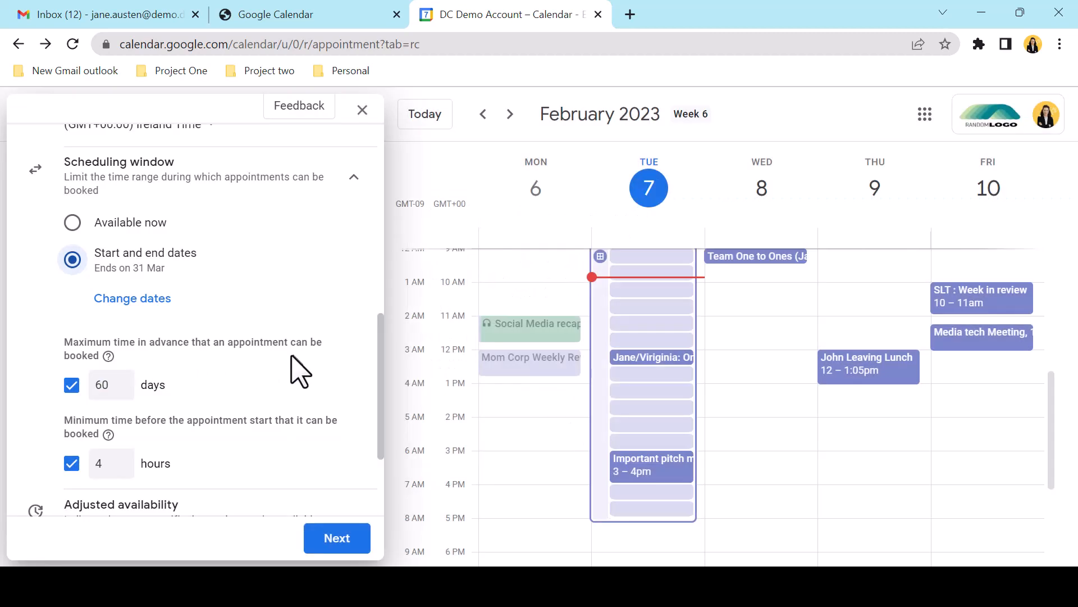
Allow booking up to 60 days ahead and require 12 hours' minimum notice
scroll(267, 402, "down", 3)
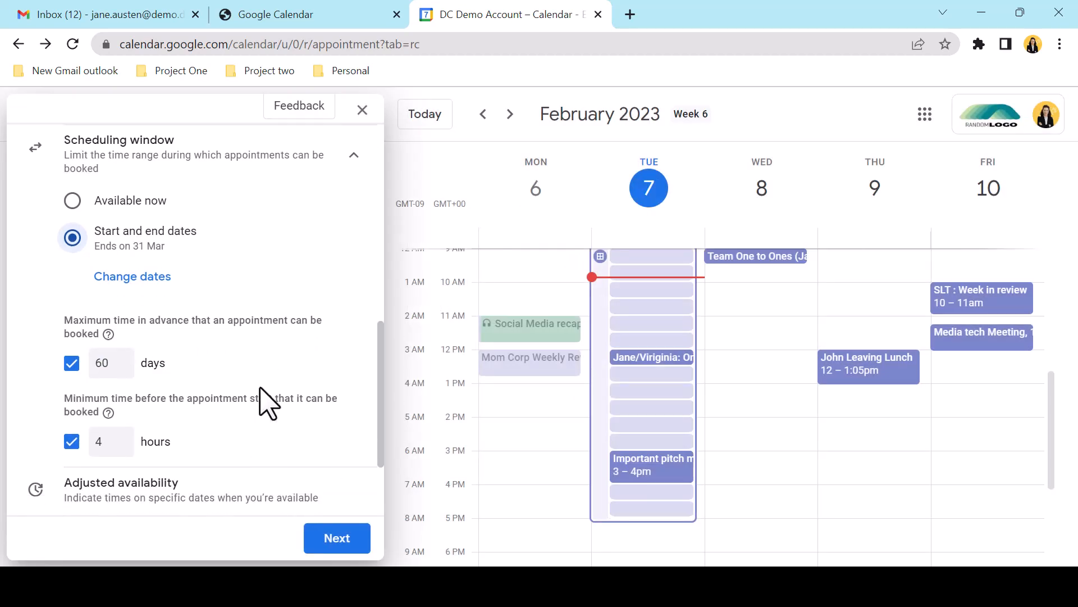
left_click(117, 307)
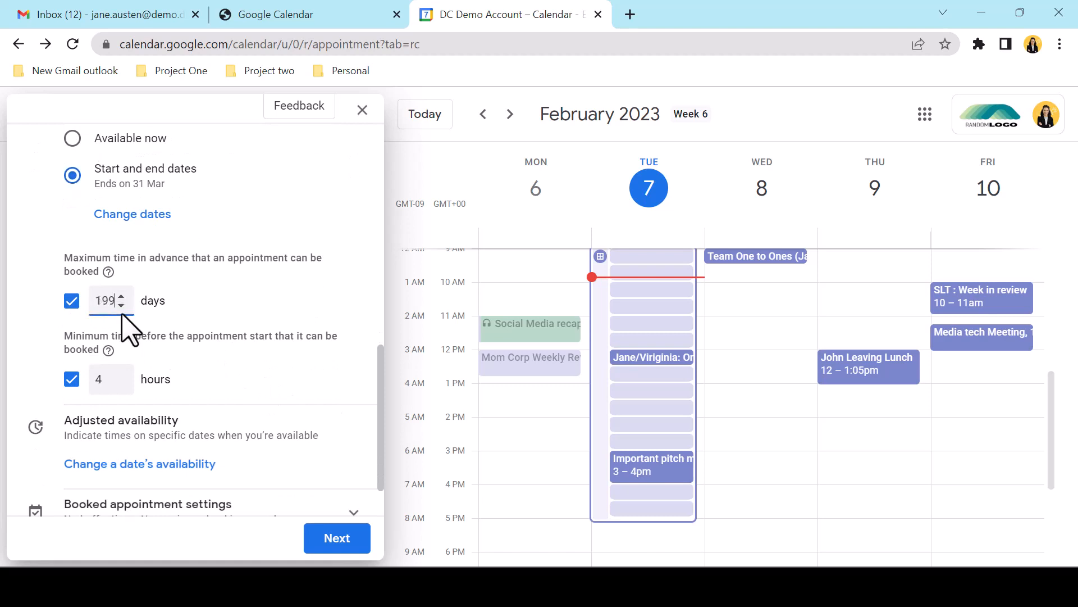
left_click(122, 308)
left_click(121, 307)
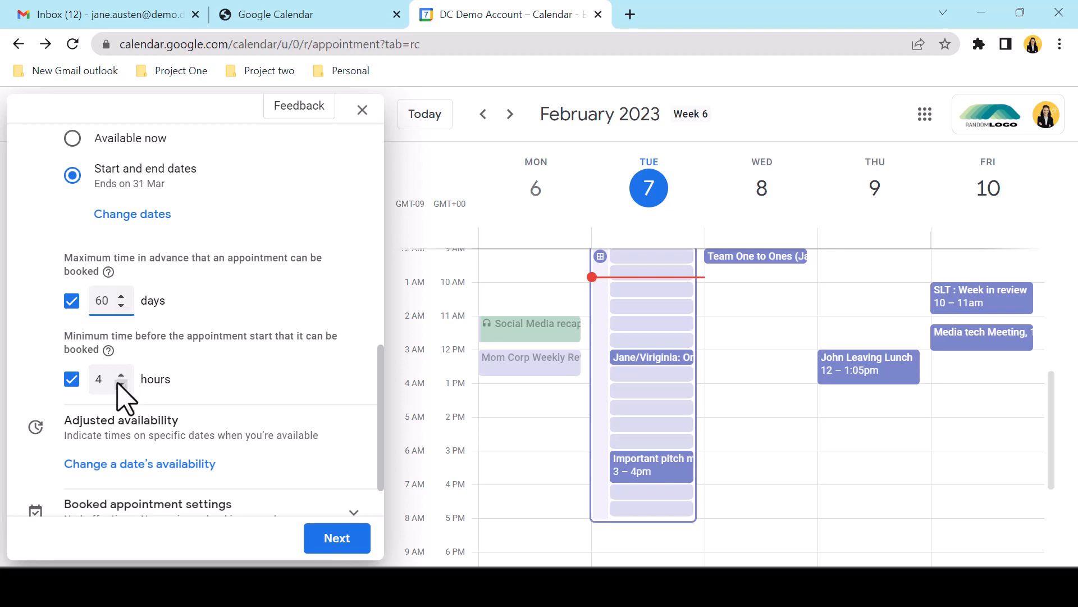
left_click(120, 384)
left_click(120, 376)
left_click_drag(110, 379, 80, 381)
type("48")
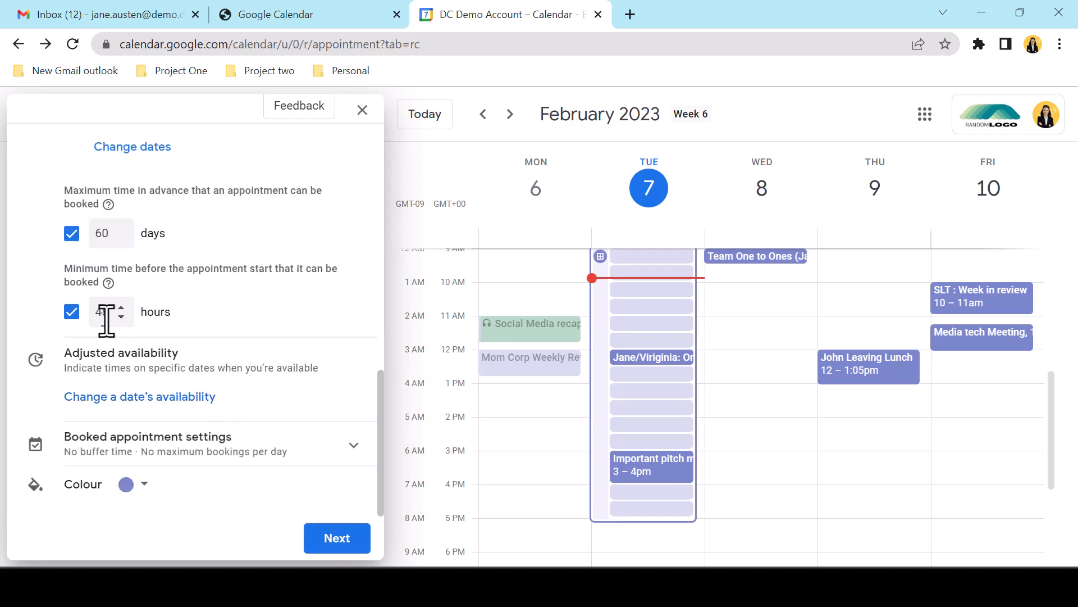
left_click_drag(106, 320, 92, 326)
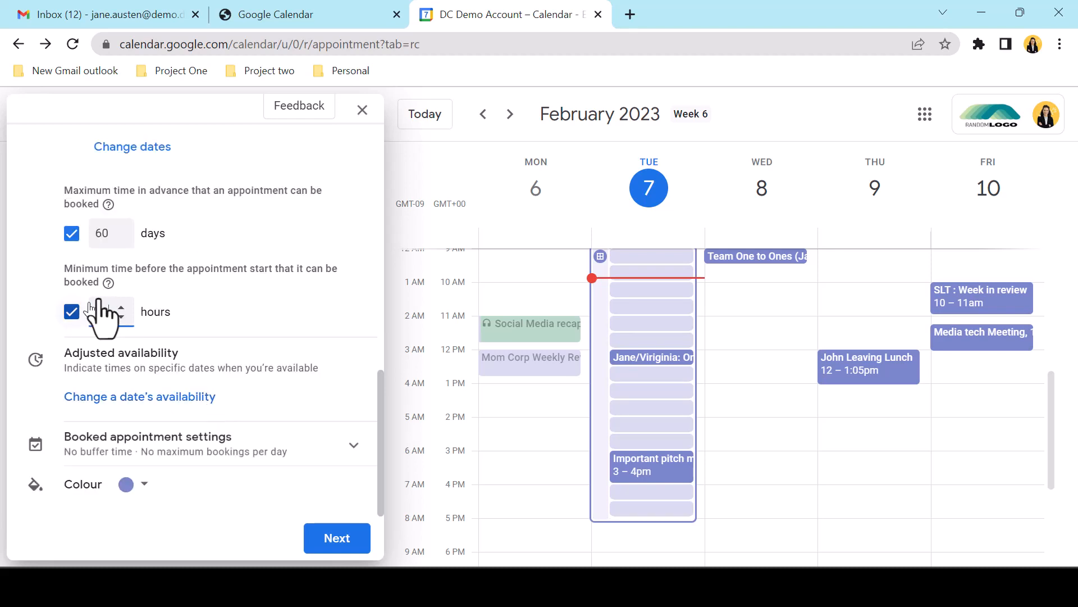
type("12")
left_click(253, 362)
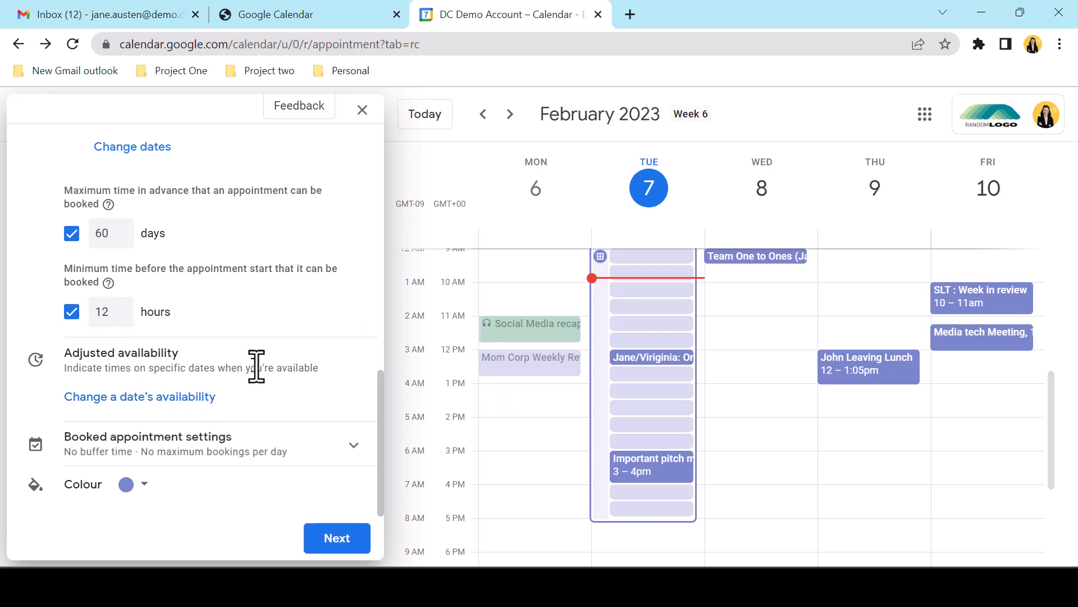
left_click(214, 397)
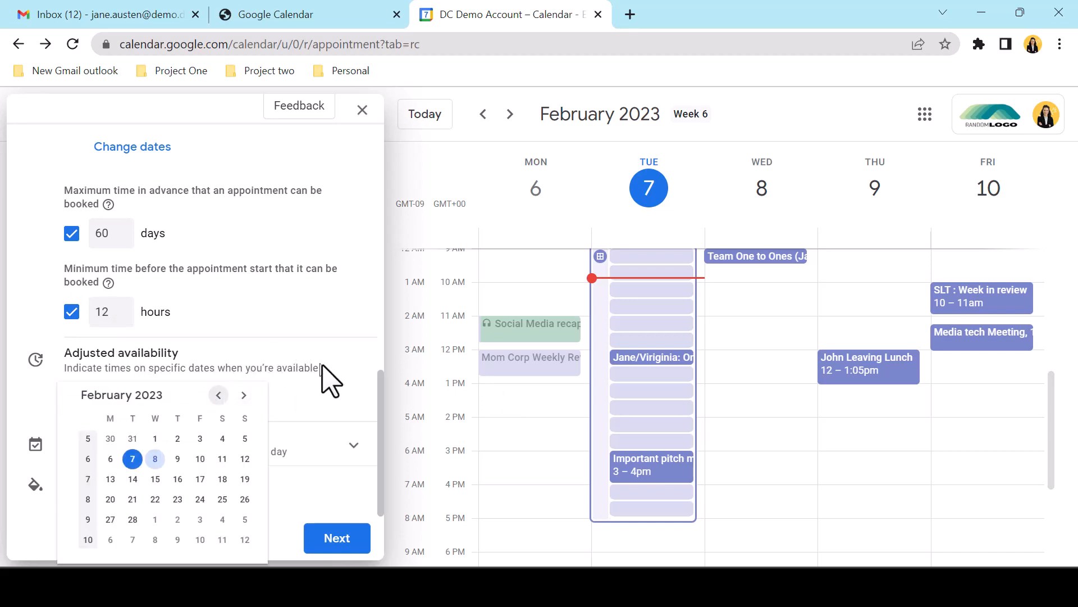
Restrict availability on 14 Feb 2023 to 9:00am–2:00pm
left_click(136, 481)
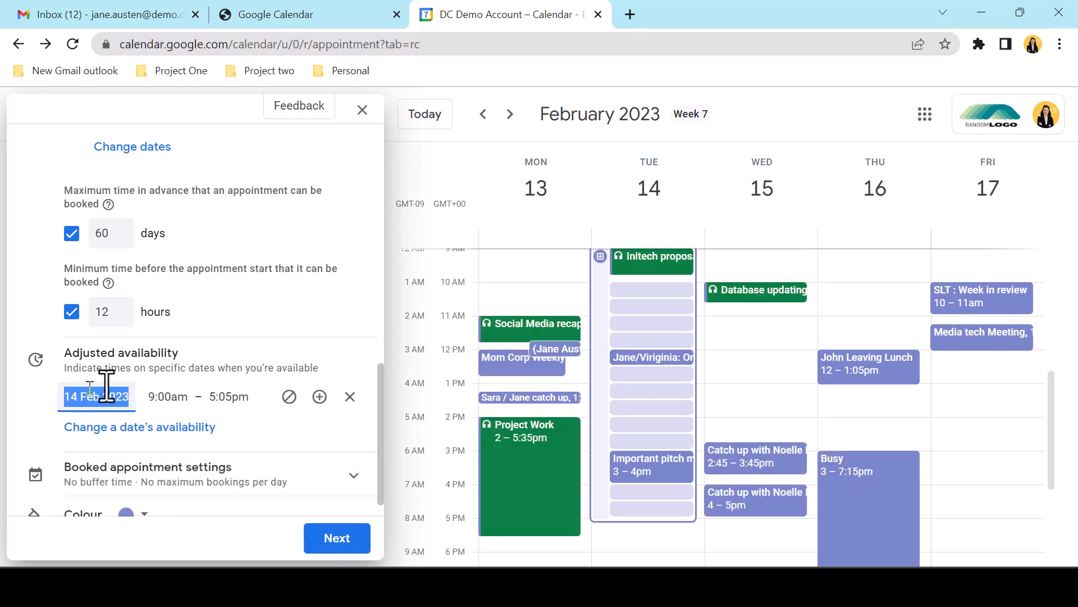
left_click(243, 396)
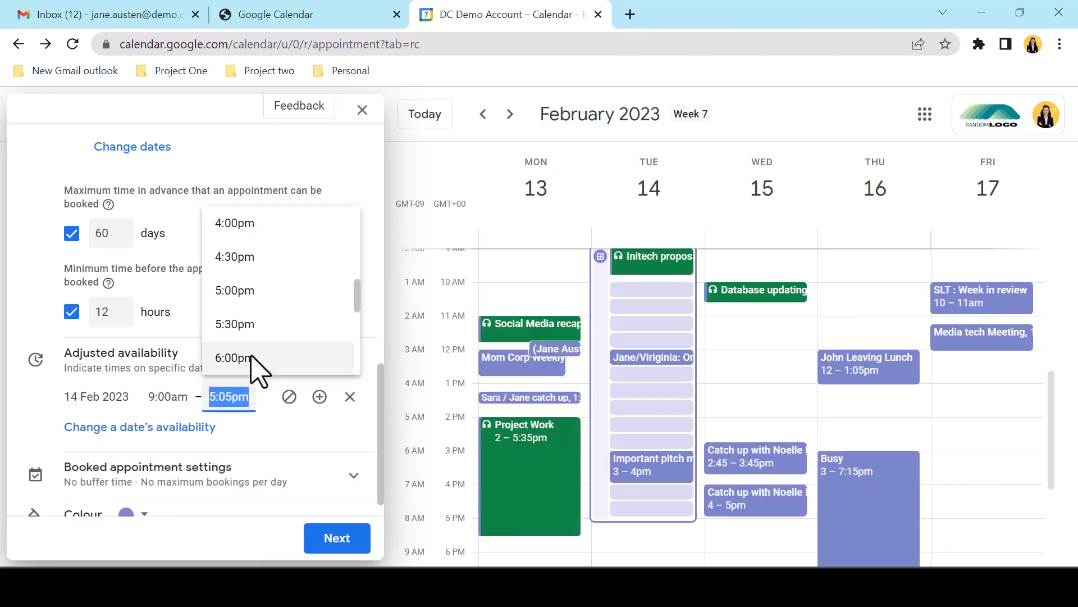
scroll(264, 344, "up", 3)
left_click(242, 268)
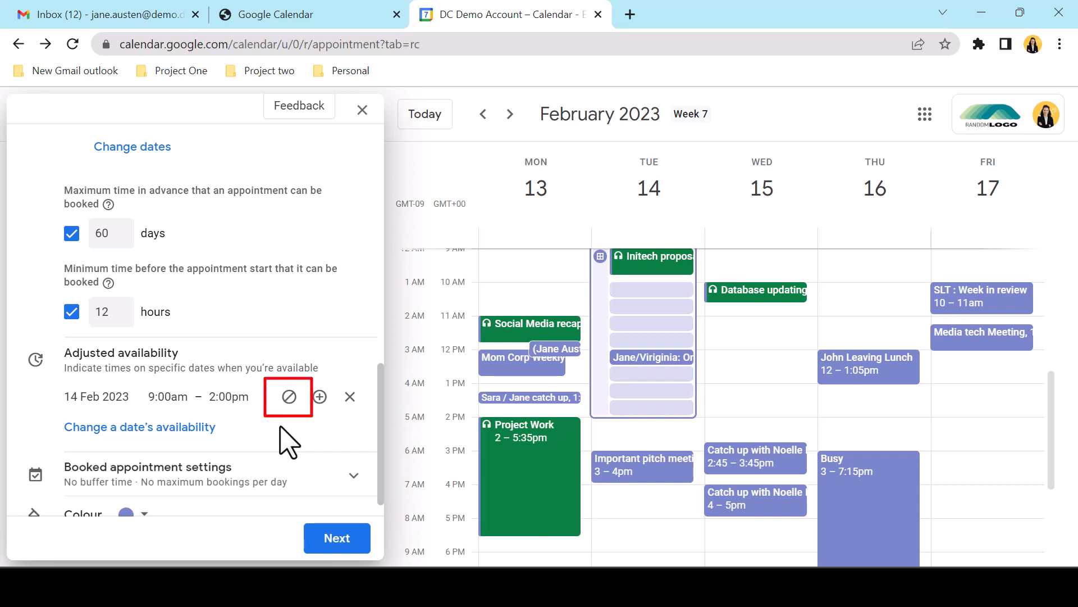
scroll(288, 442, "down", 1)
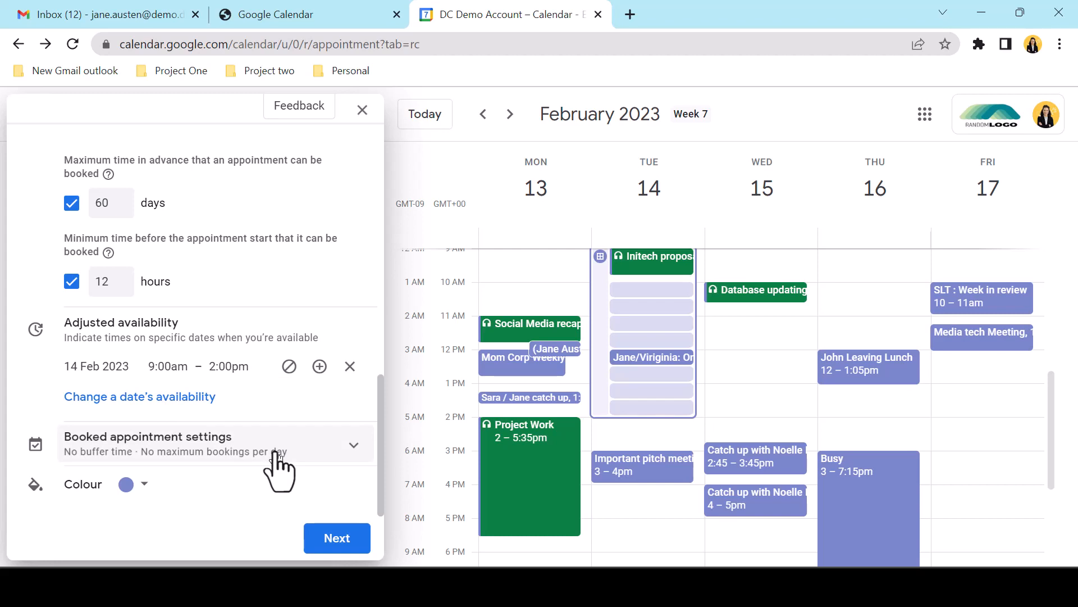
Turn on a 15-minute buffer time between booked appointments
left_click(355, 447)
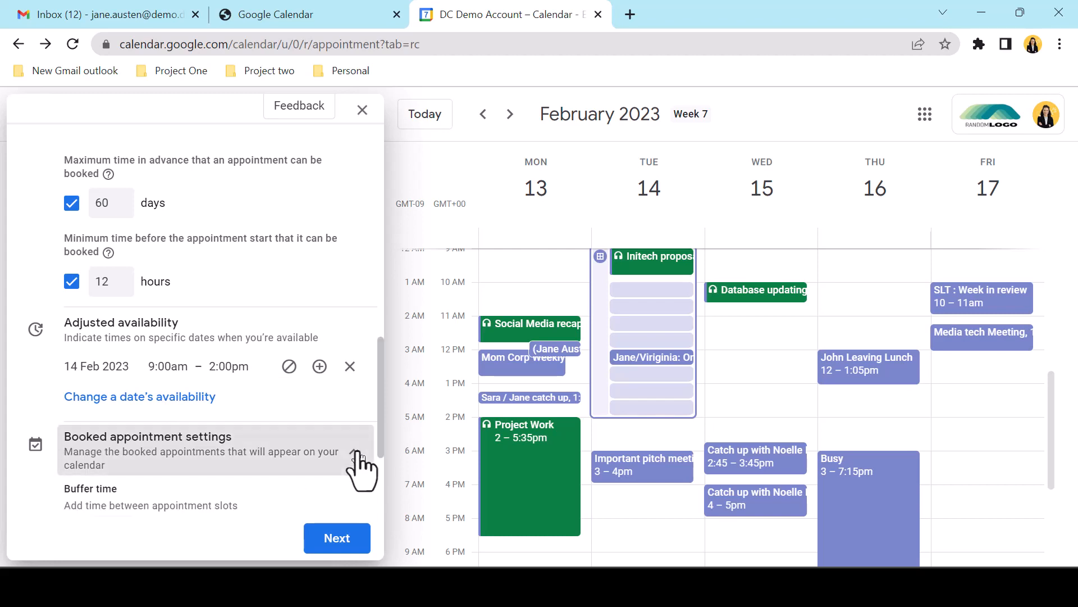
scroll(359, 465, "down", 2)
scroll(320, 472, "down", 2)
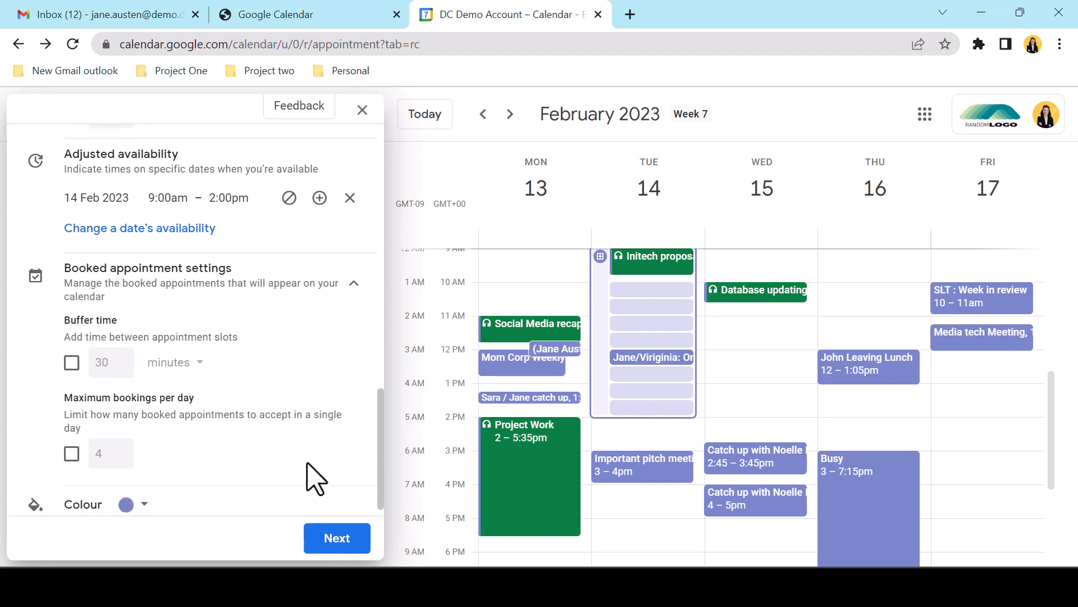
left_click(72, 362)
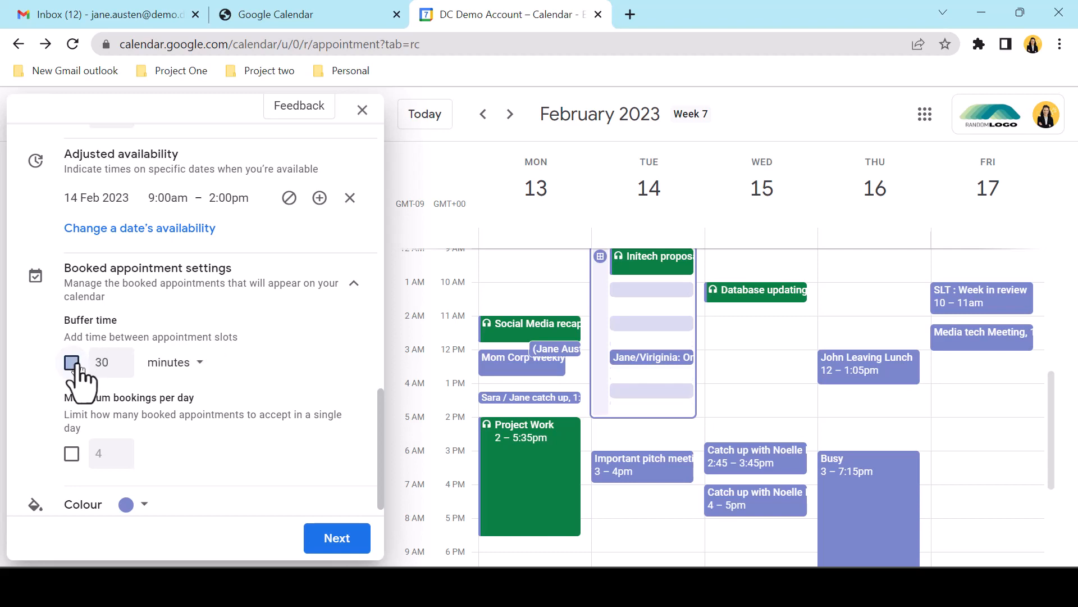
double_click(101, 362)
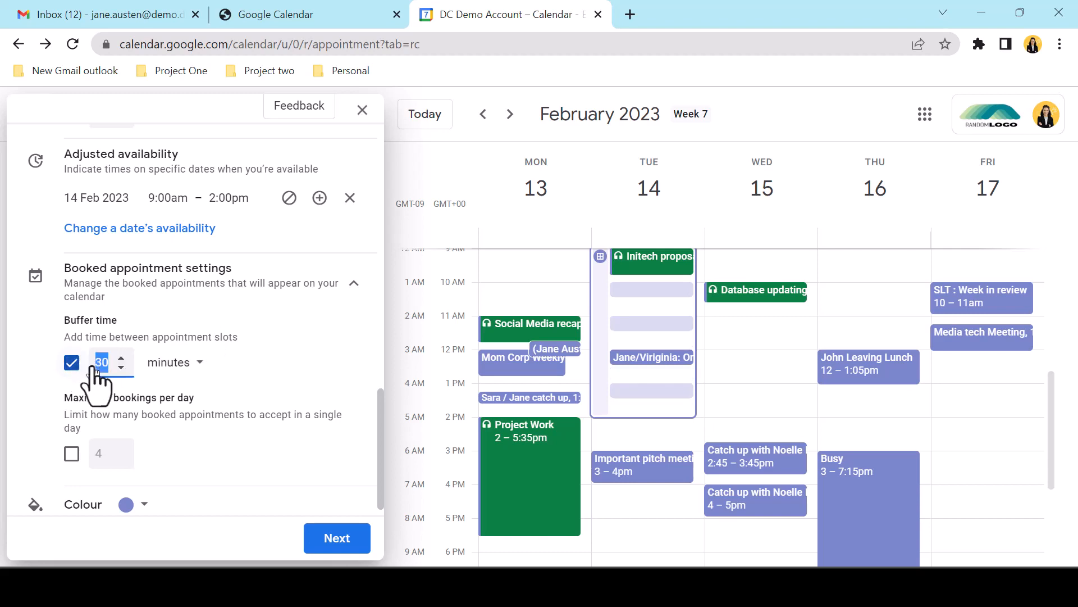
type("15")
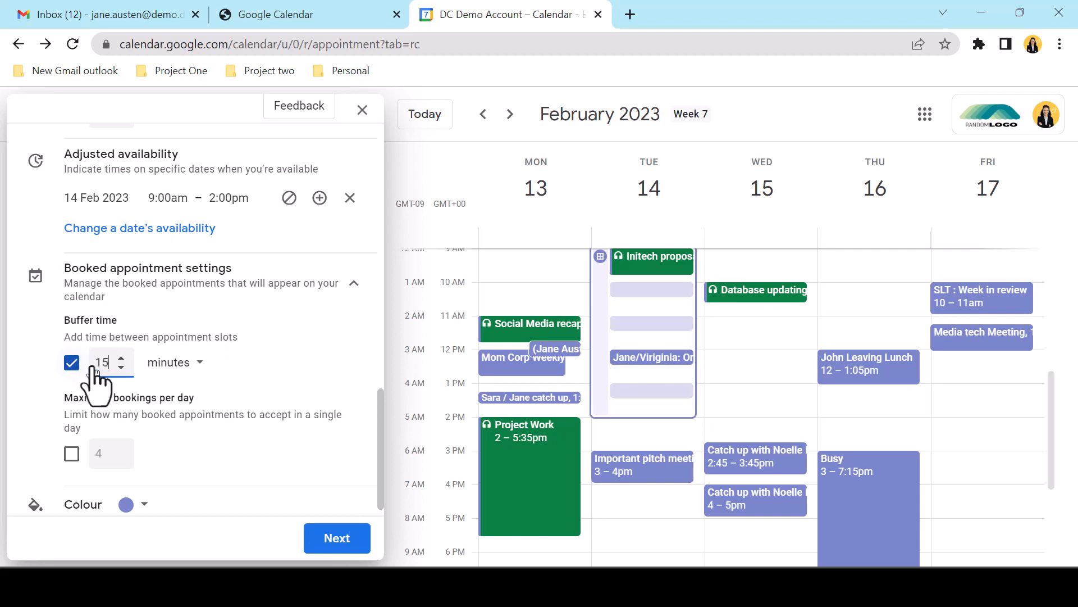
left_click(201, 368)
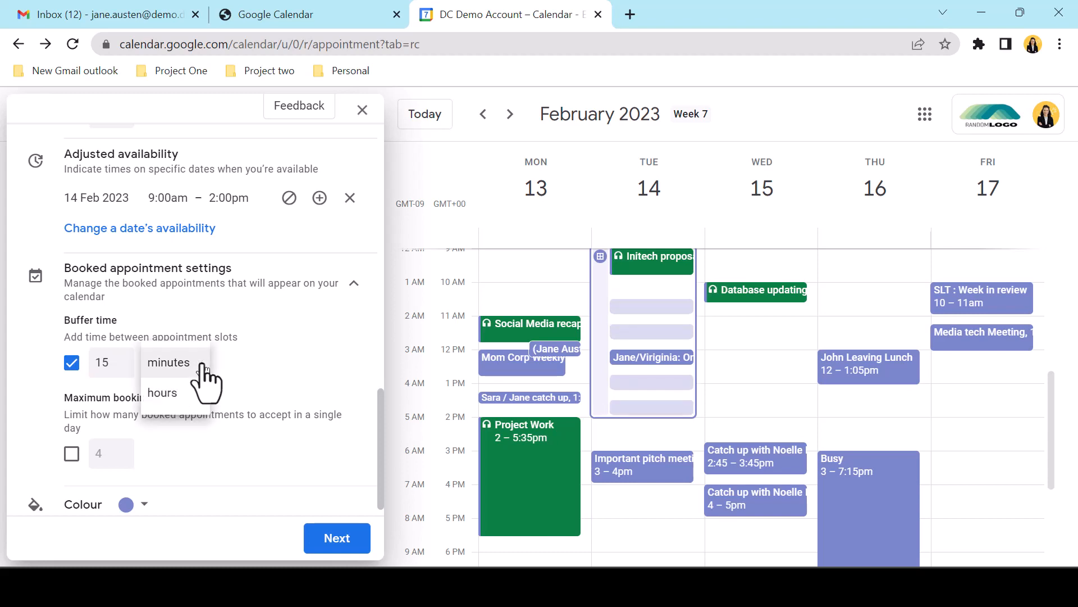
left_click(283, 369)
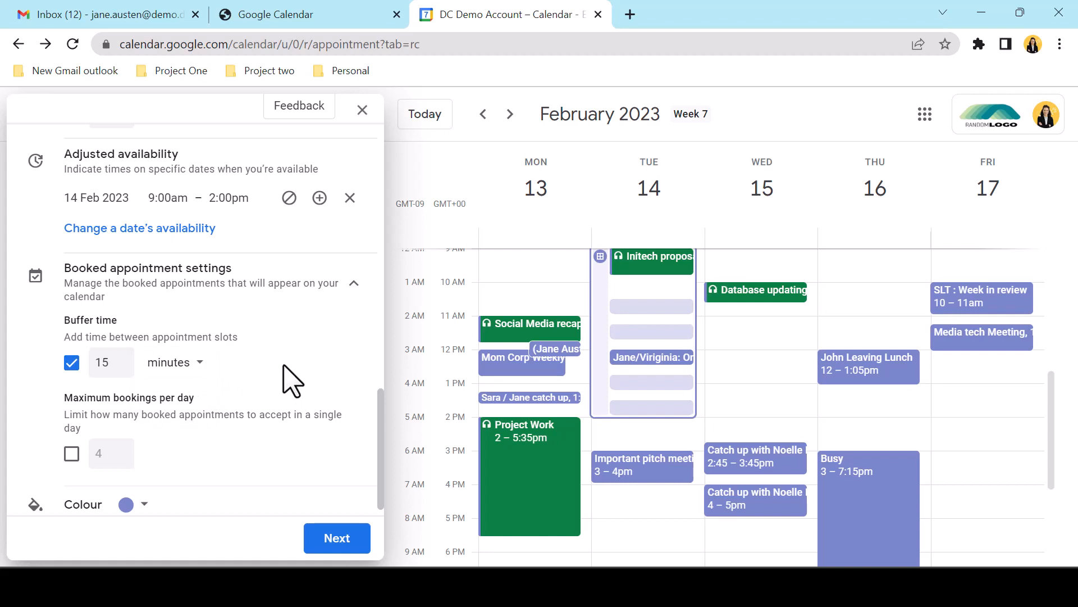
scroll(301, 462, "down", 1)
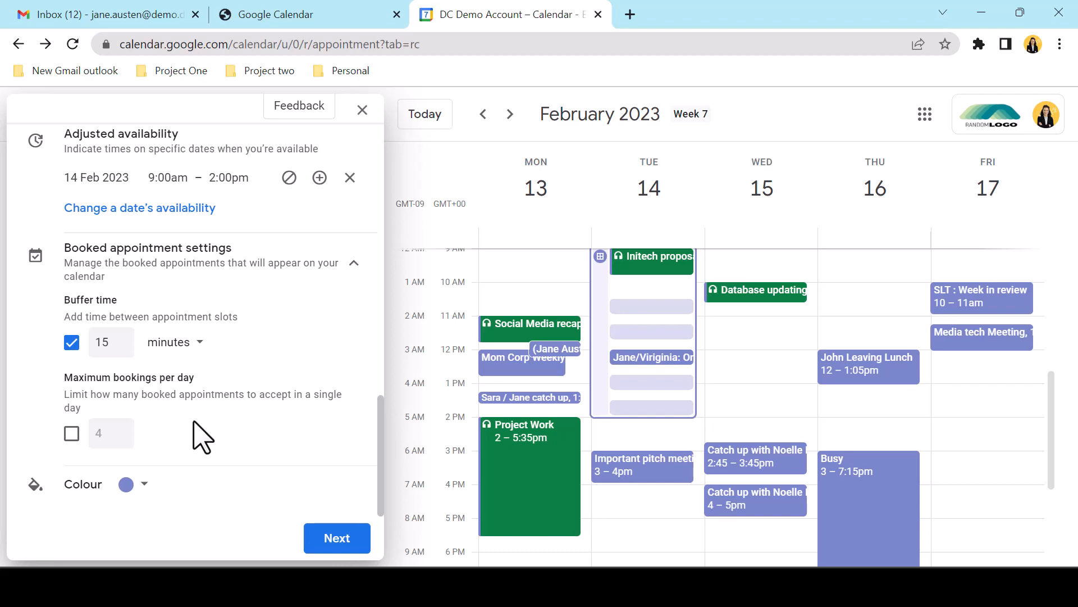
Set the appointment schedule's colour to red
left_click(144, 487)
left_click(129, 507)
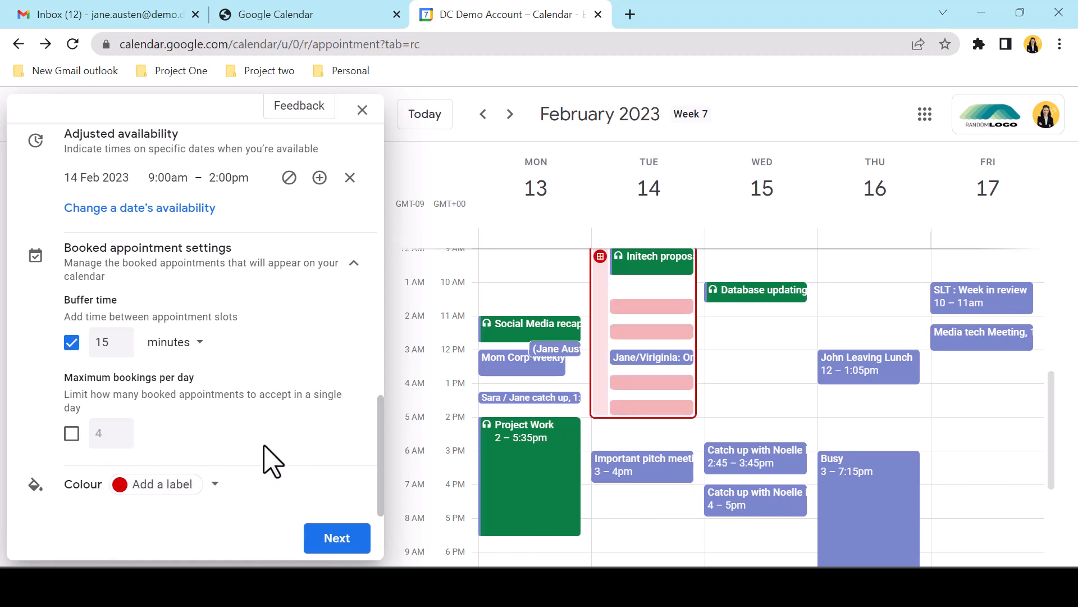
scroll(282, 449, "up", 2)
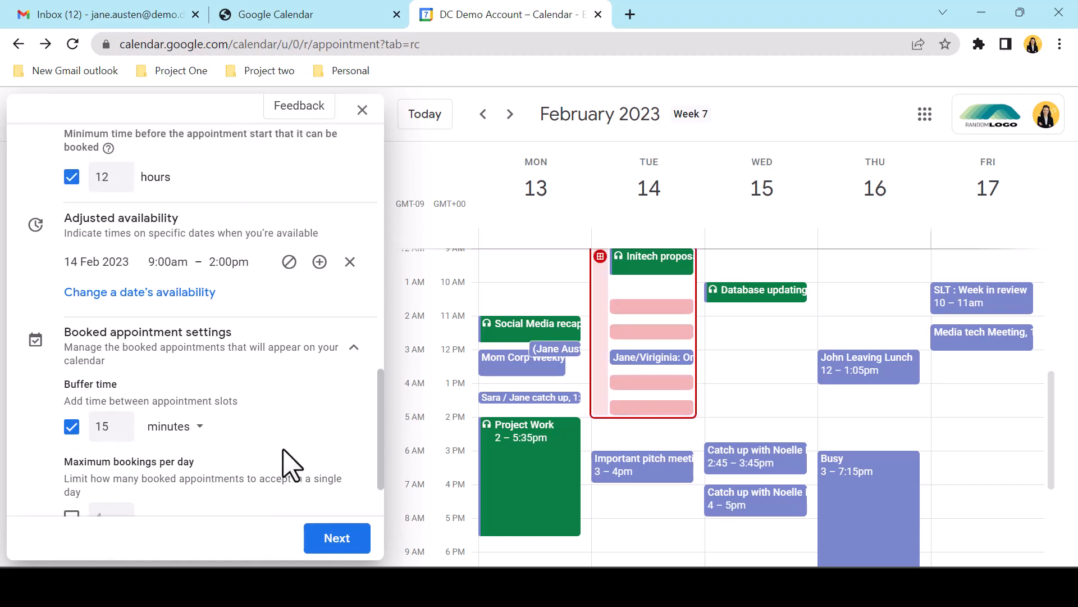
scroll(290, 465, "down", 2)
Leave the location unset and paste a description inviting clients to discuss their Initech service needs
left_click(337, 538)
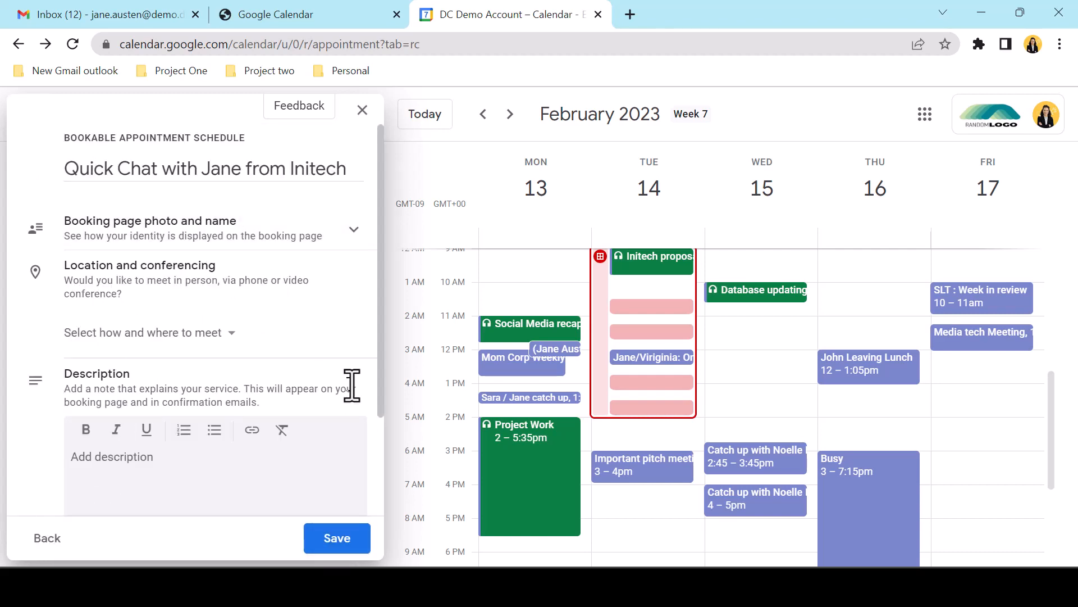
left_click(191, 237)
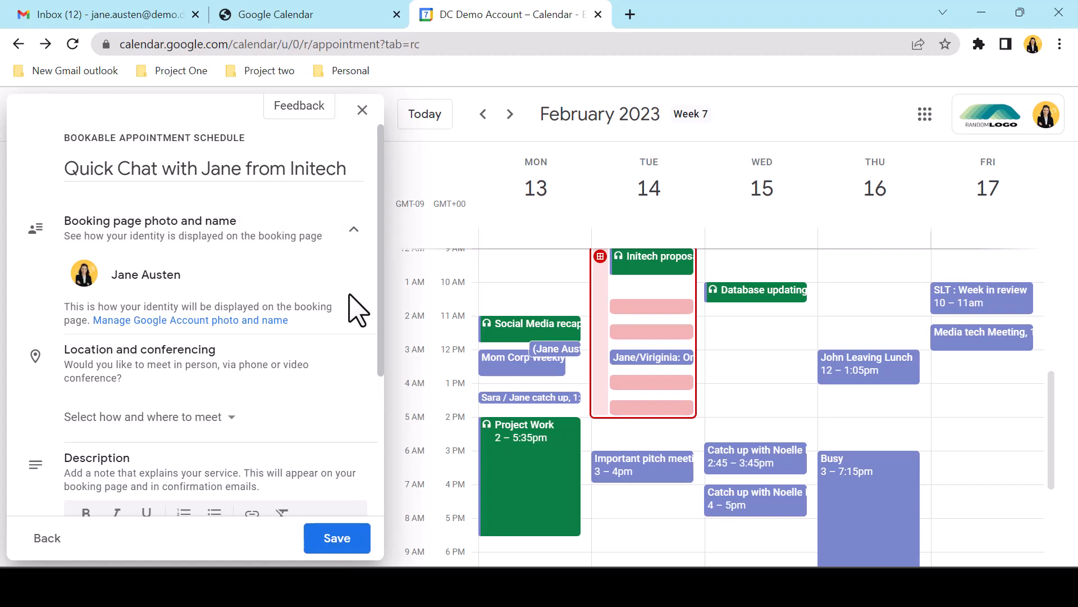
left_click(239, 420)
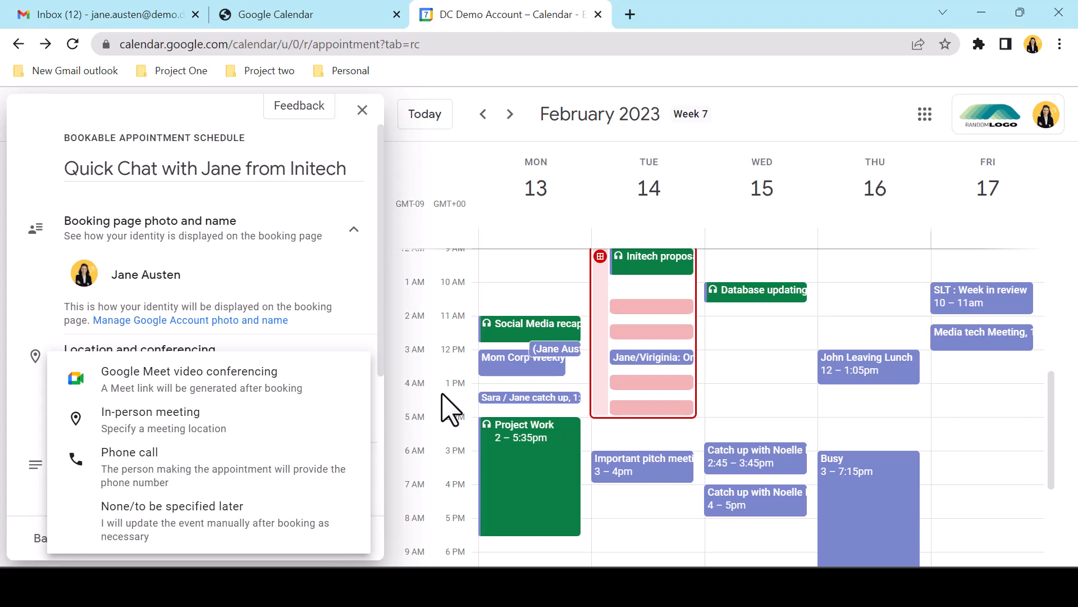
left_click(322, 346)
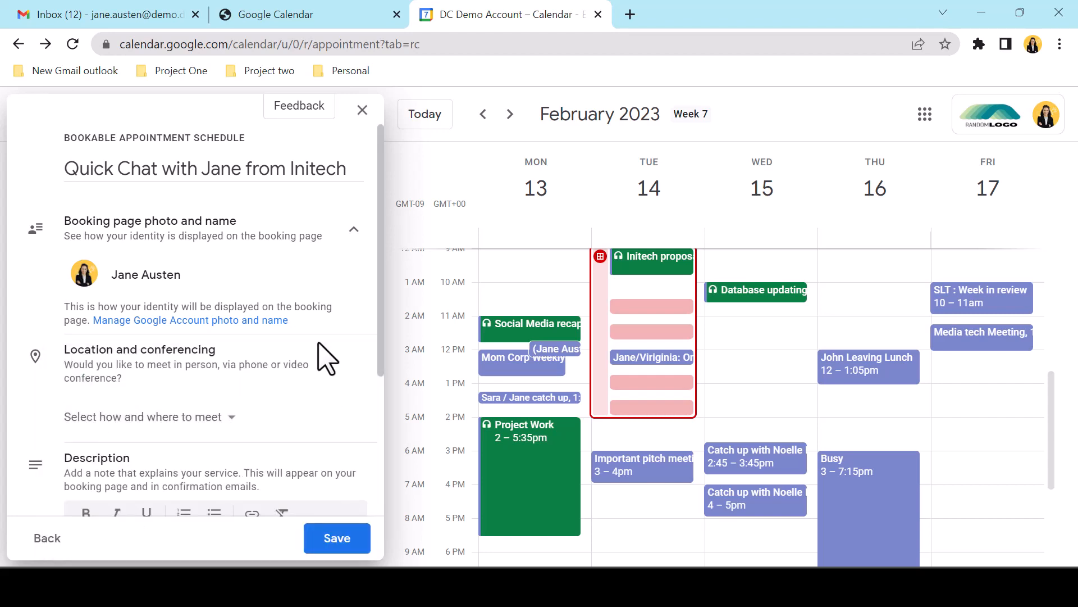
scroll(326, 360, "down", 3)
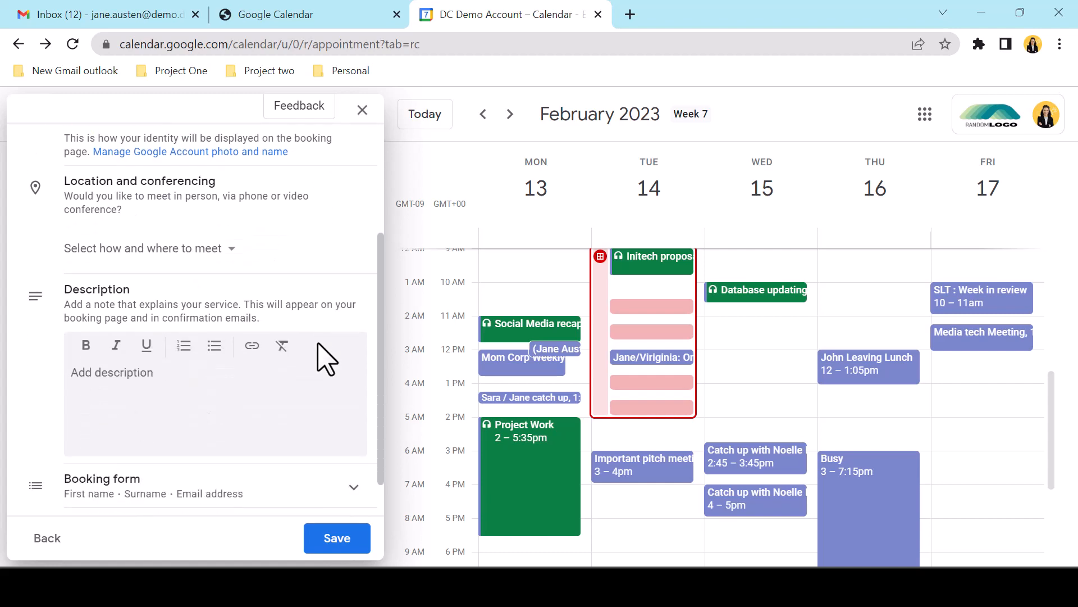
left_click(276, 392)
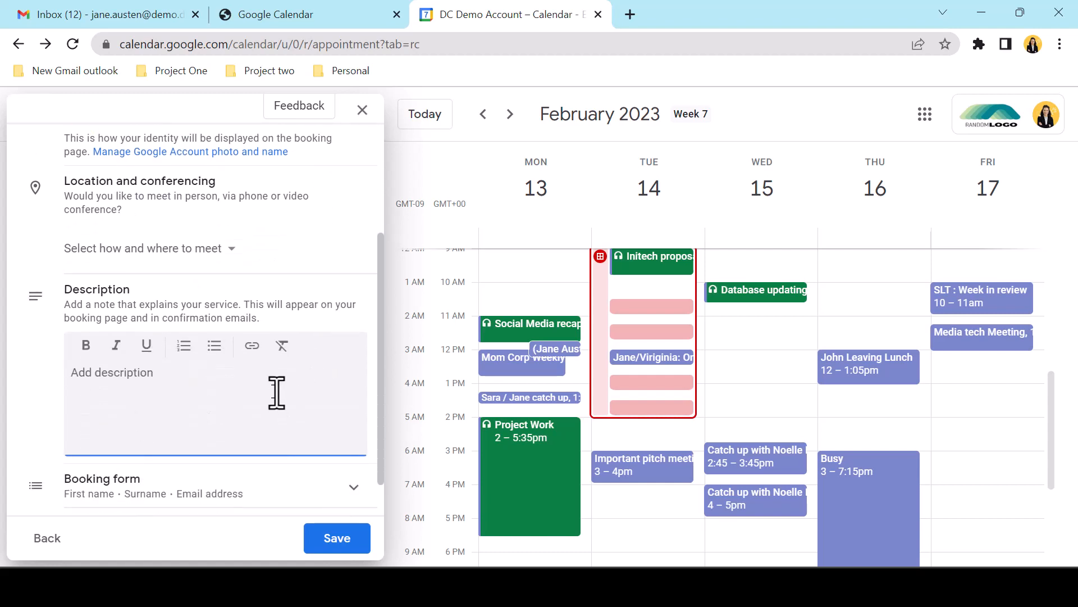
type("Select a time that suits you, it would be great to discuss your requirements and see what we can do to support you with our Initech services")
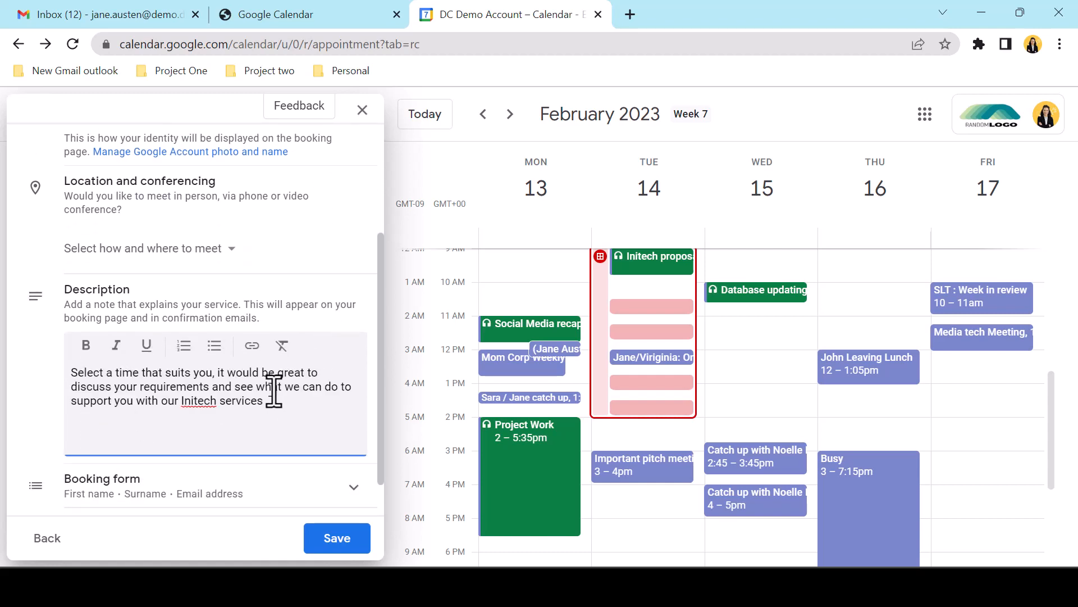
left_click(231, 466)
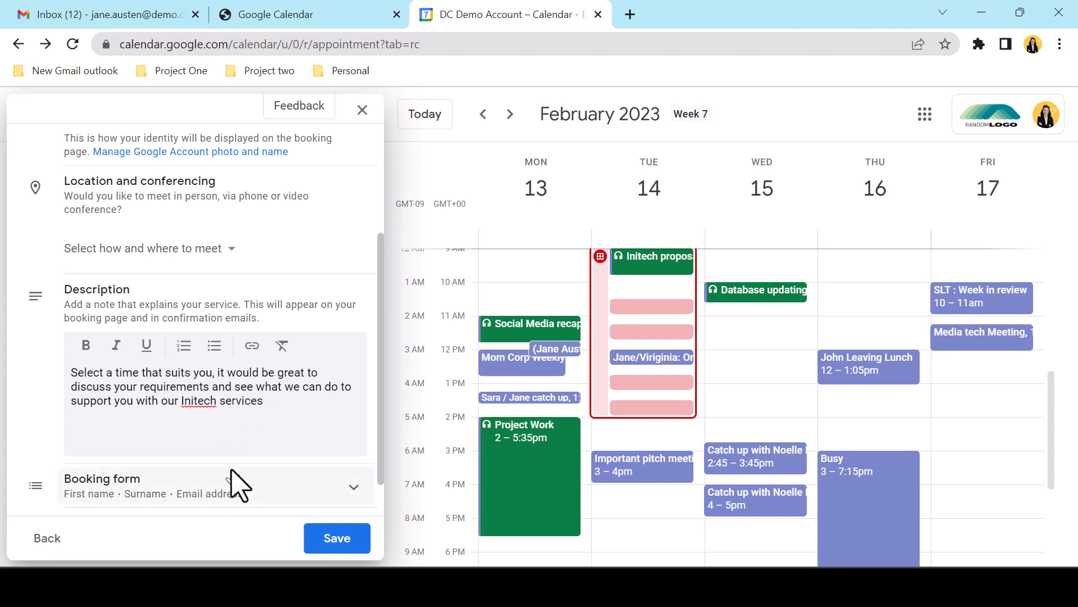
left_click(239, 484)
Add a required custom 'Job Title' question to the booking form
scroll(355, 444, "down", 3)
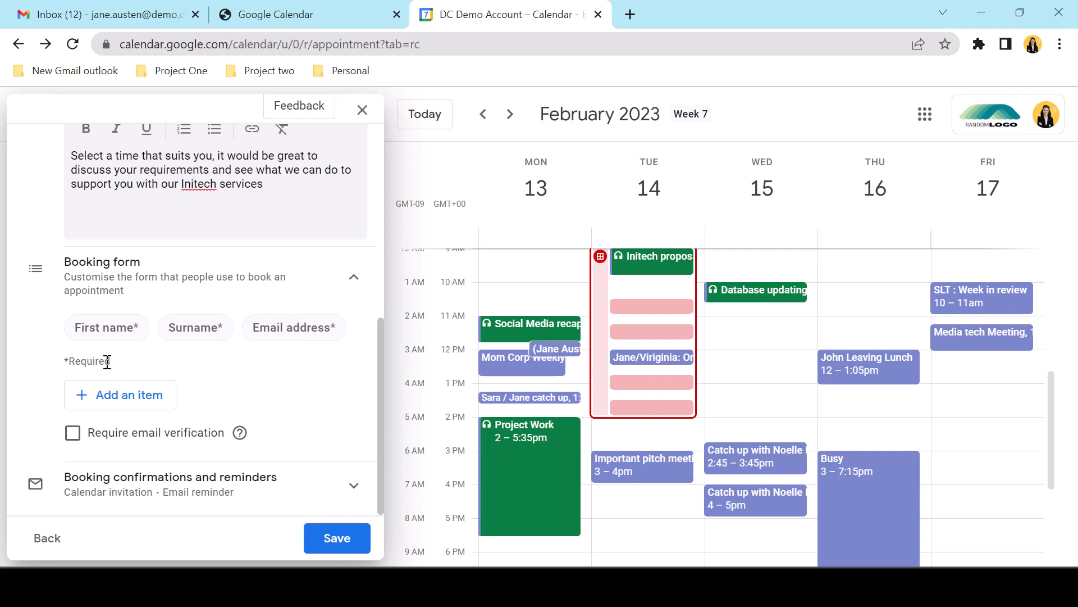
left_click(130, 395)
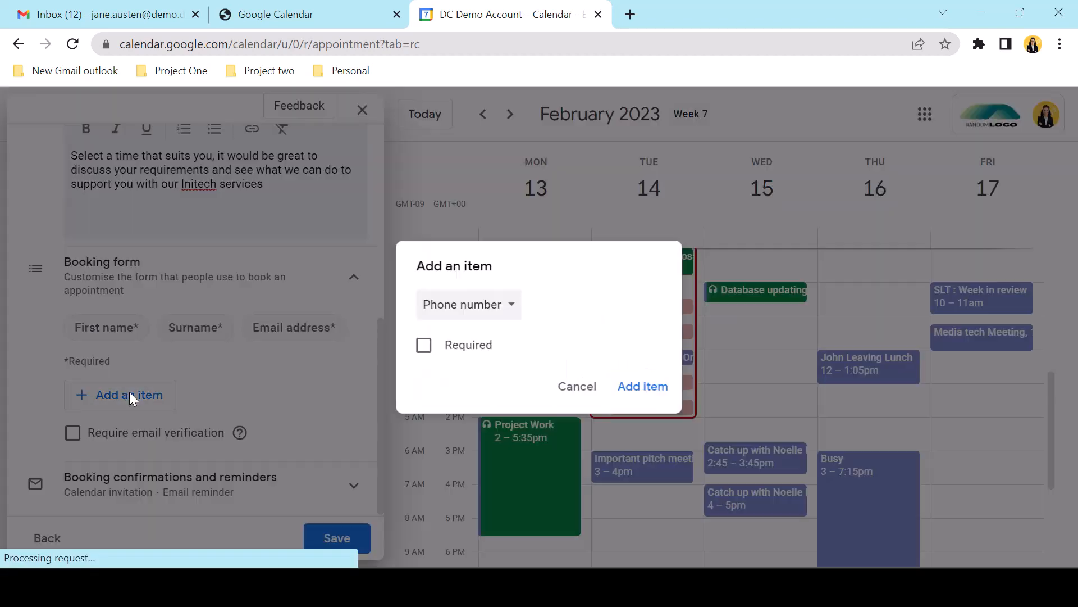
left_click(484, 308)
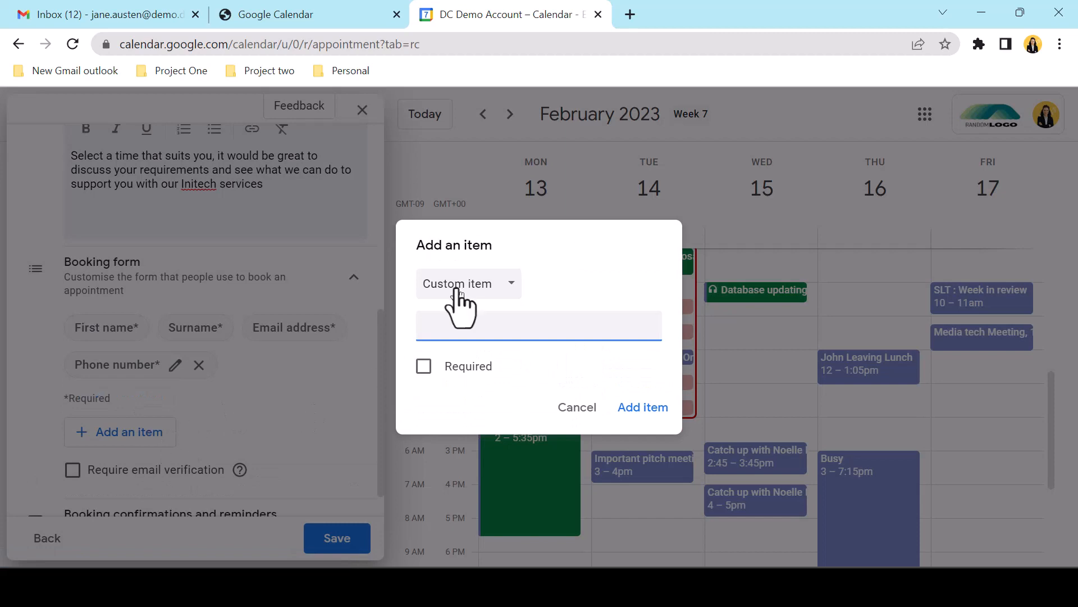
left_click(459, 325)
type("Job Title")
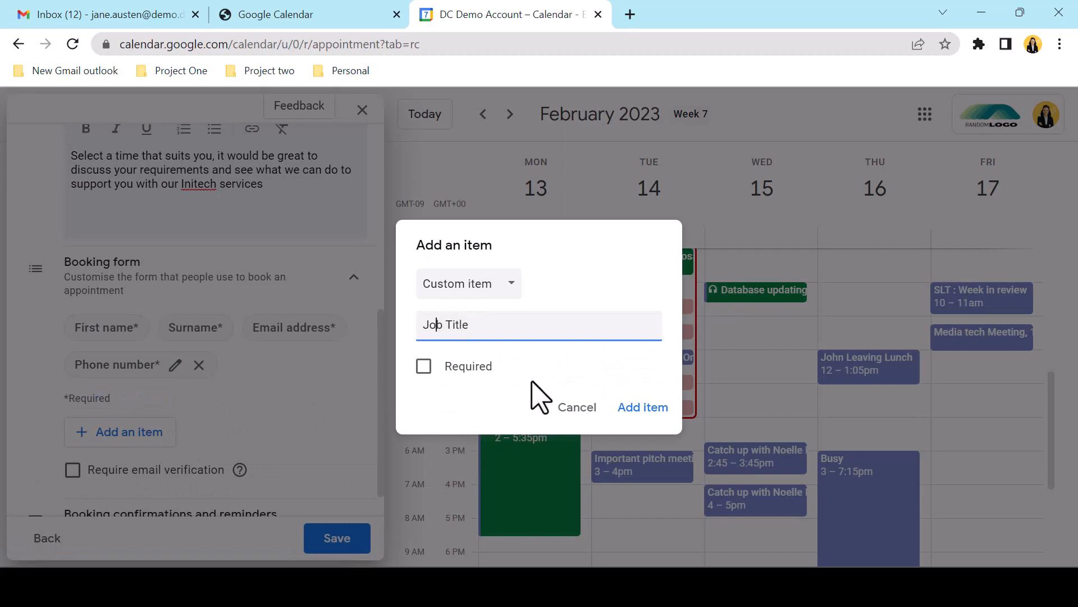
left_click(428, 368)
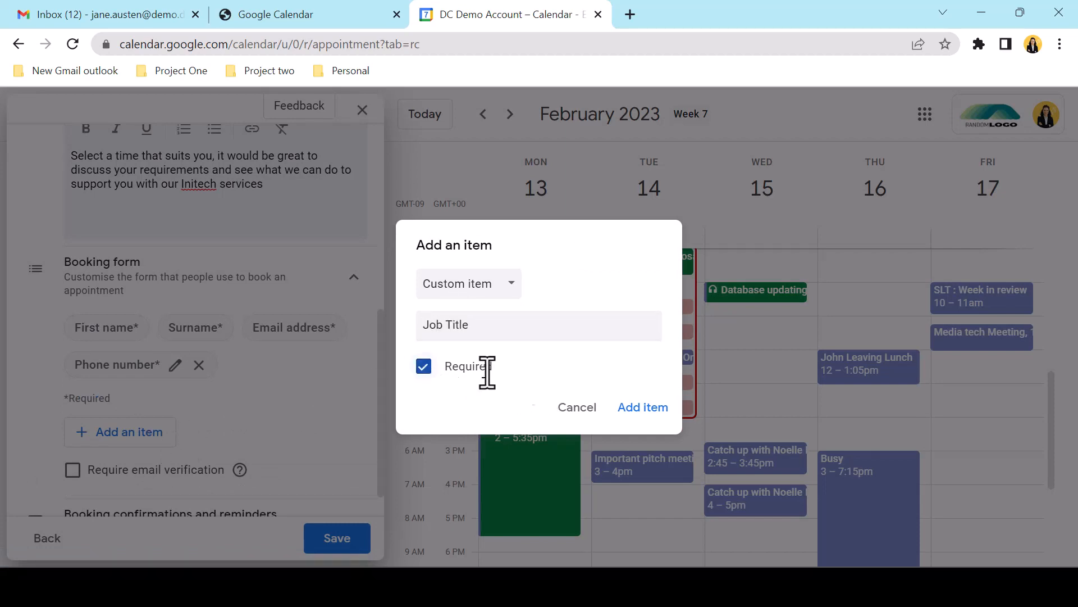
left_click(643, 407)
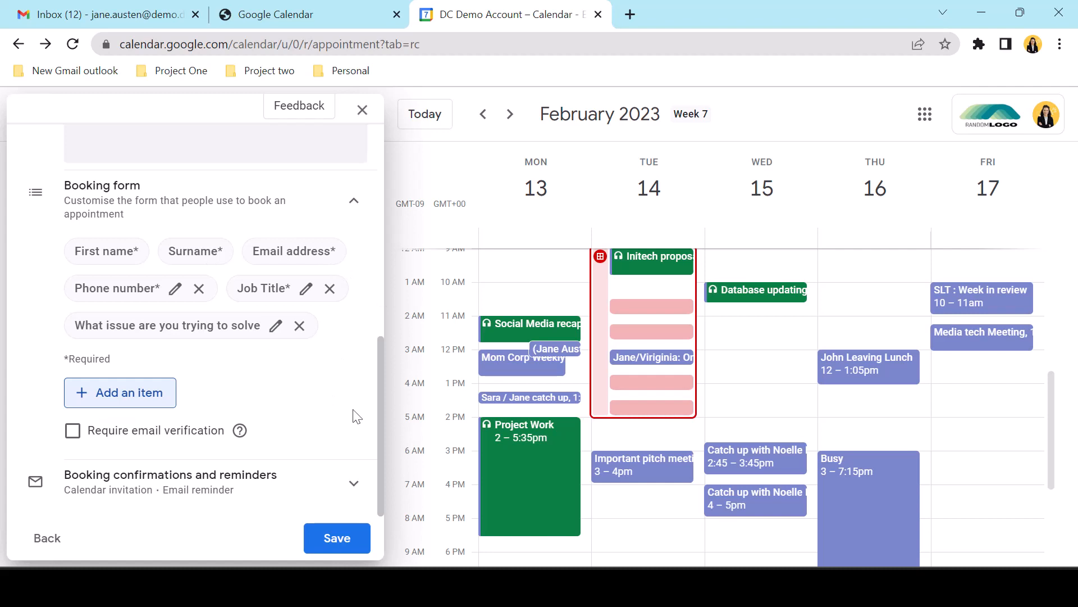
left_click(355, 483)
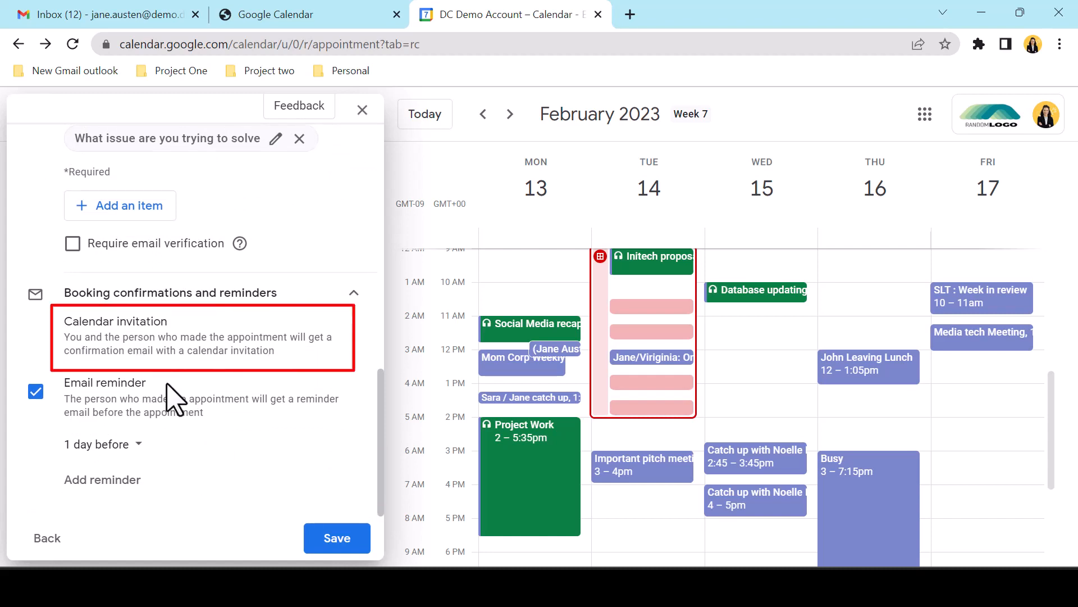
Switch the '1 day before' email reminder timing to Custom
left_click(138, 446)
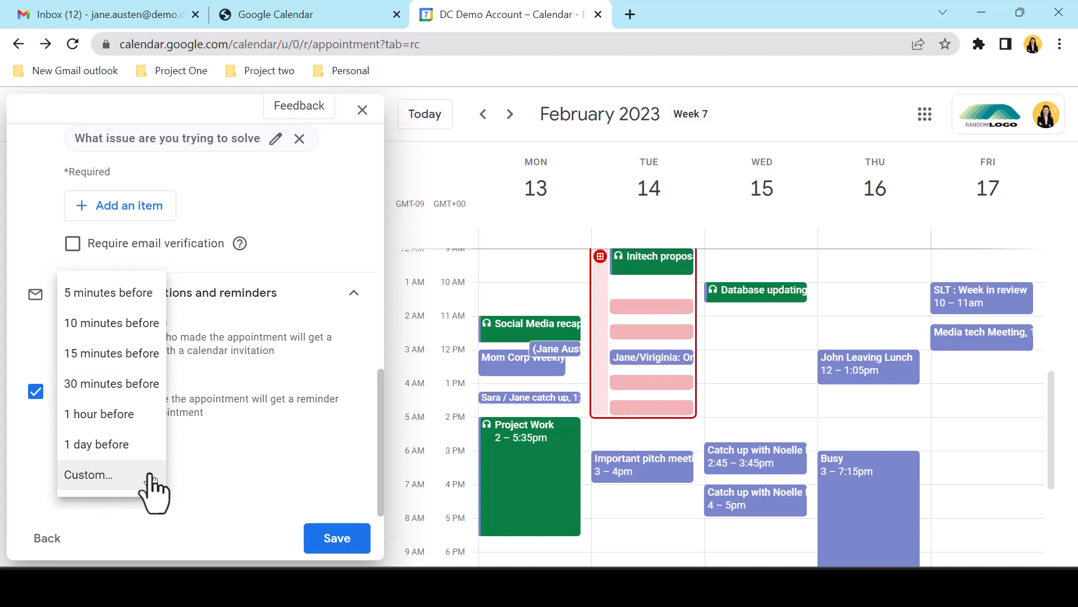
left_click(151, 482)
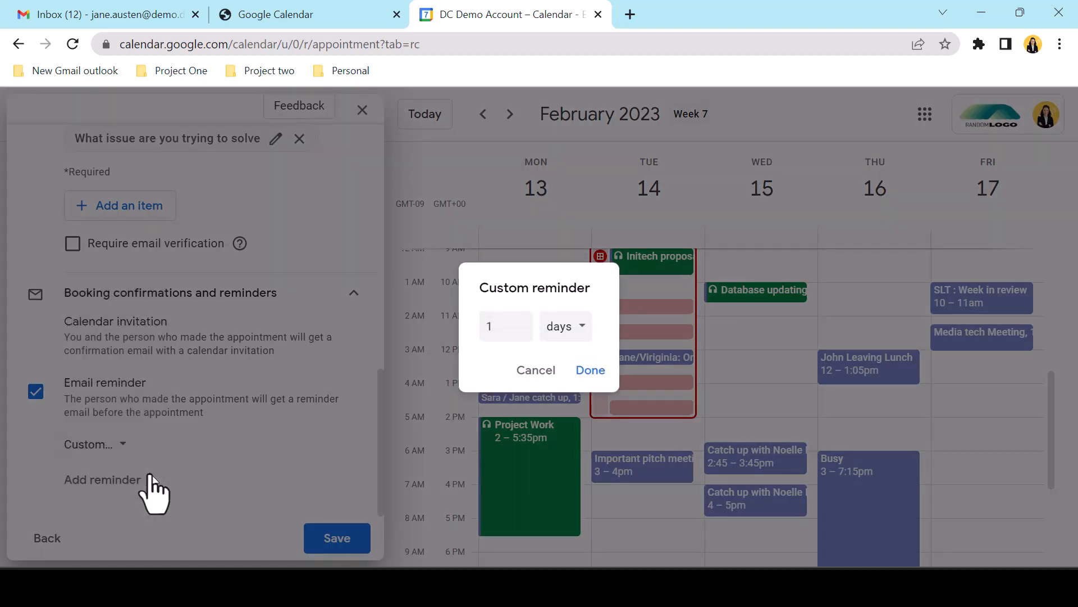
Save the schedule with a 2-day custom reminder and open its public booking page
left_click(520, 322)
left_click(591, 370)
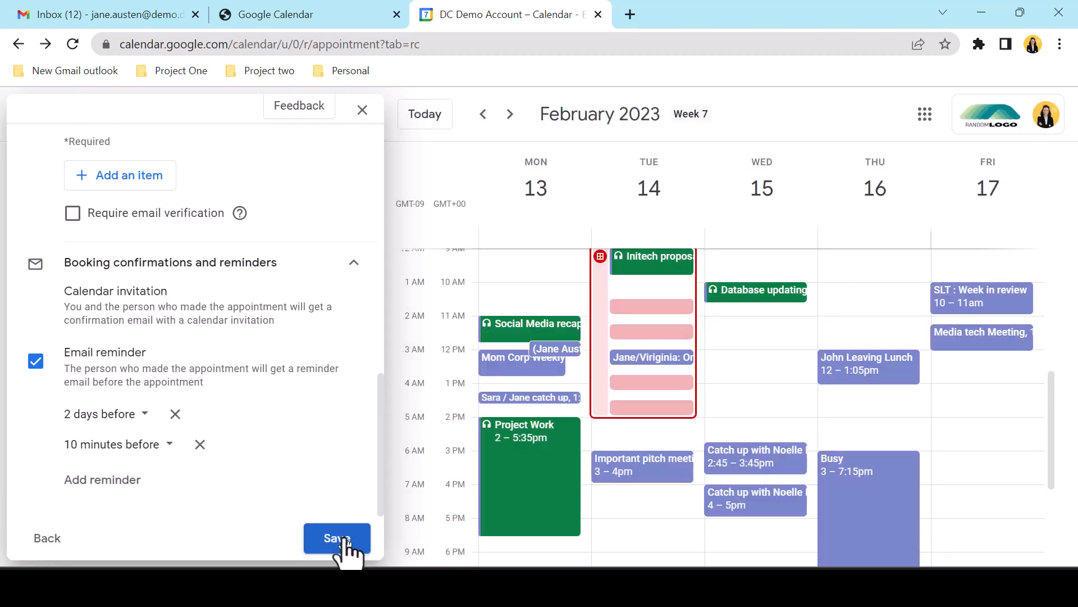
left_click(340, 539)
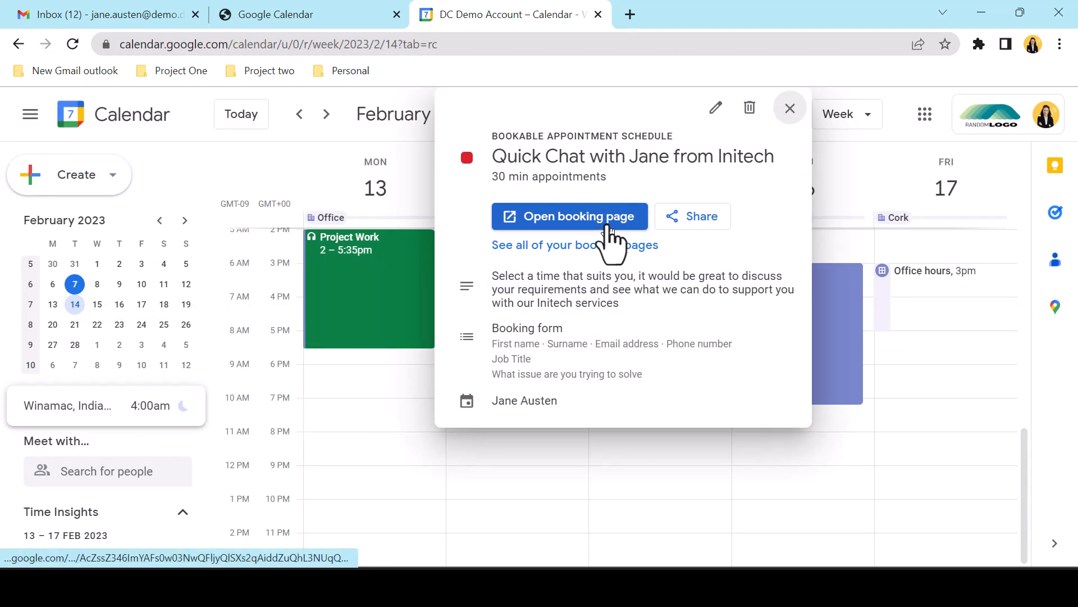
left_click(692, 218)
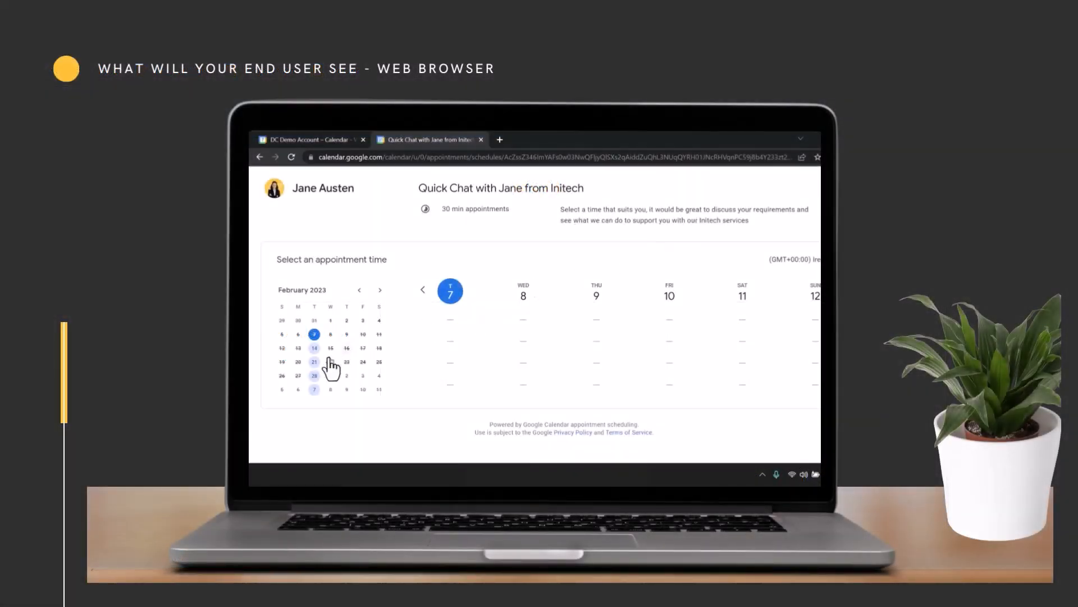
Pick the Tuesday 14 February 12:45pm slot on the booking page and attempt to book it
left_click(315, 348)
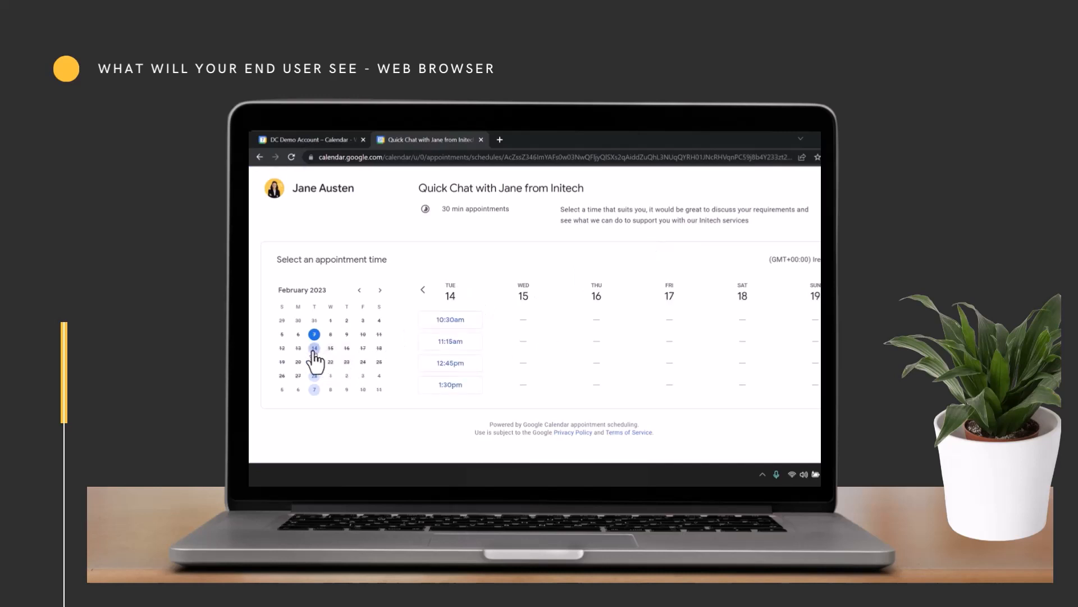
left_click(473, 366)
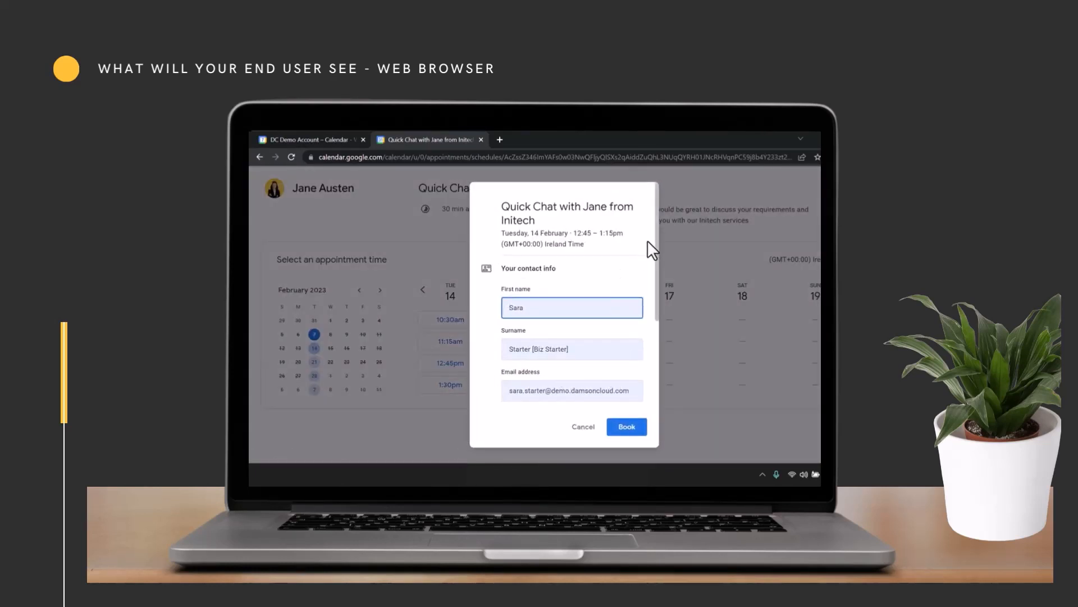
left_click_drag(656, 234, 652, 329)
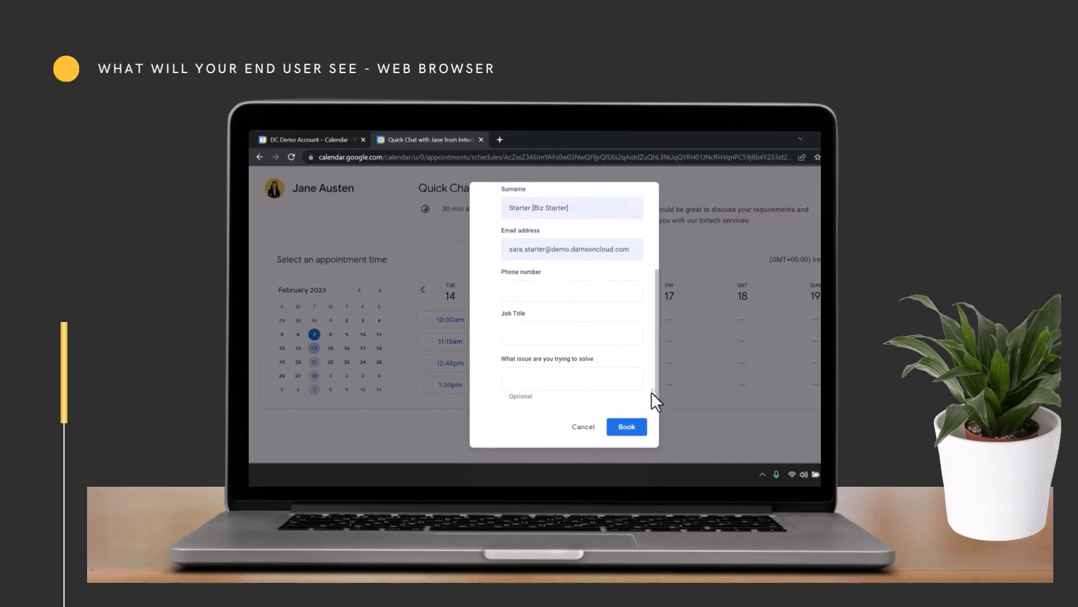
left_click(636, 429)
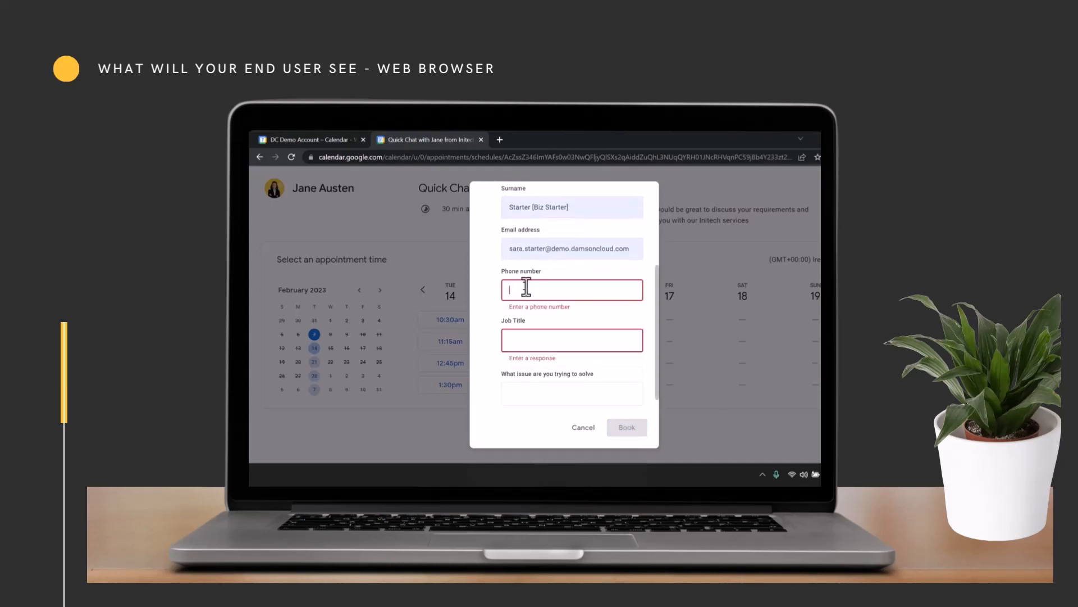
Complete the booking with a phone number and job title 'Trainer', then return to the organiser's calendar
left_click(549, 291)
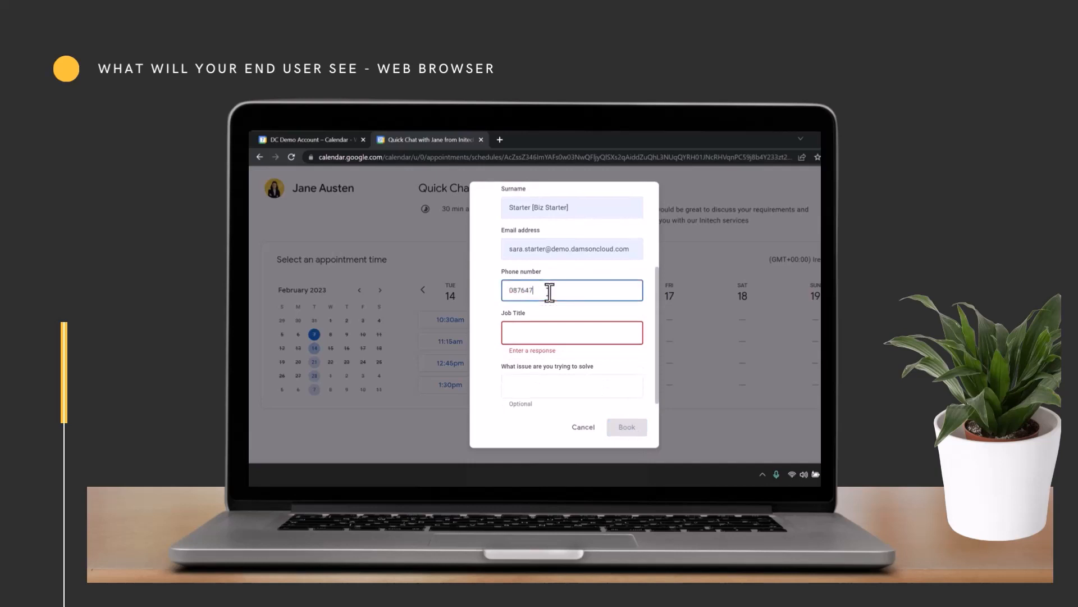
left_click(578, 335)
type("Trainer")
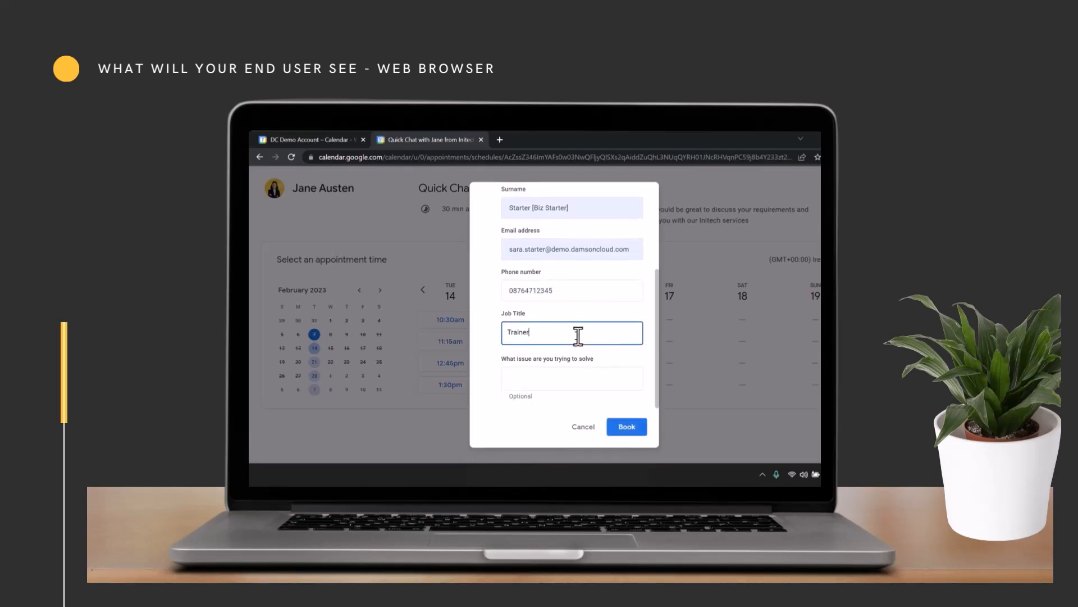
left_click(626, 428)
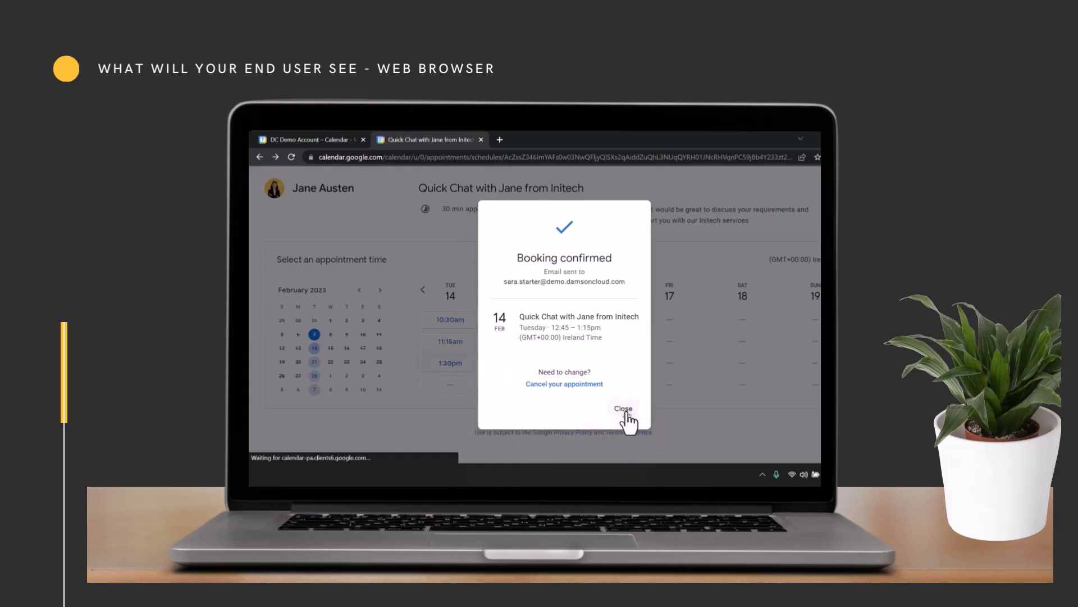
left_click(623, 409)
left_click(351, 138)
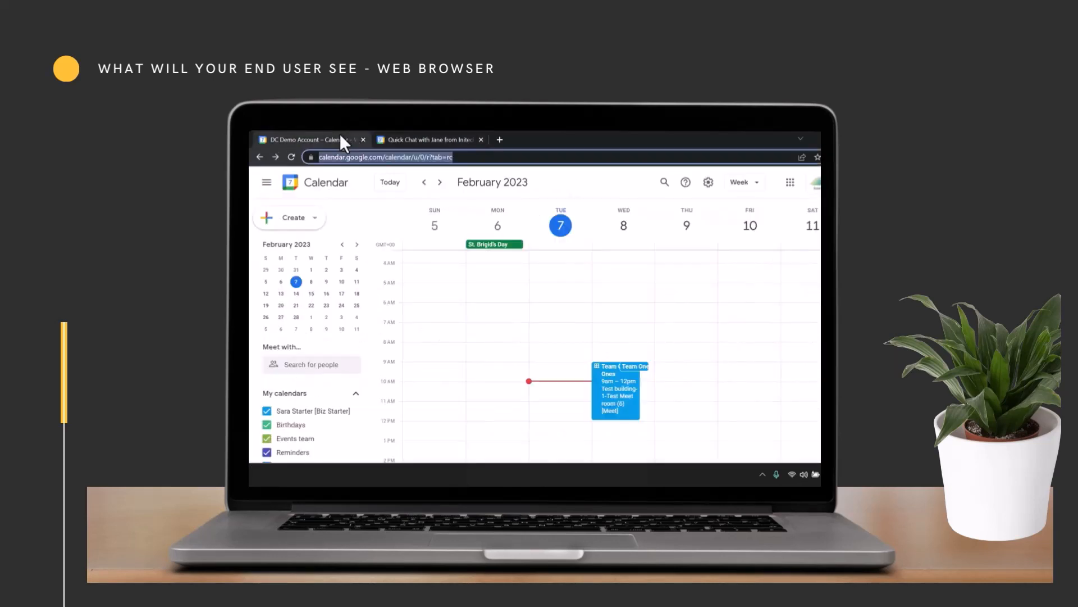
View the details of the booked Quick Chat appointment in the calendar
left_click(563, 394)
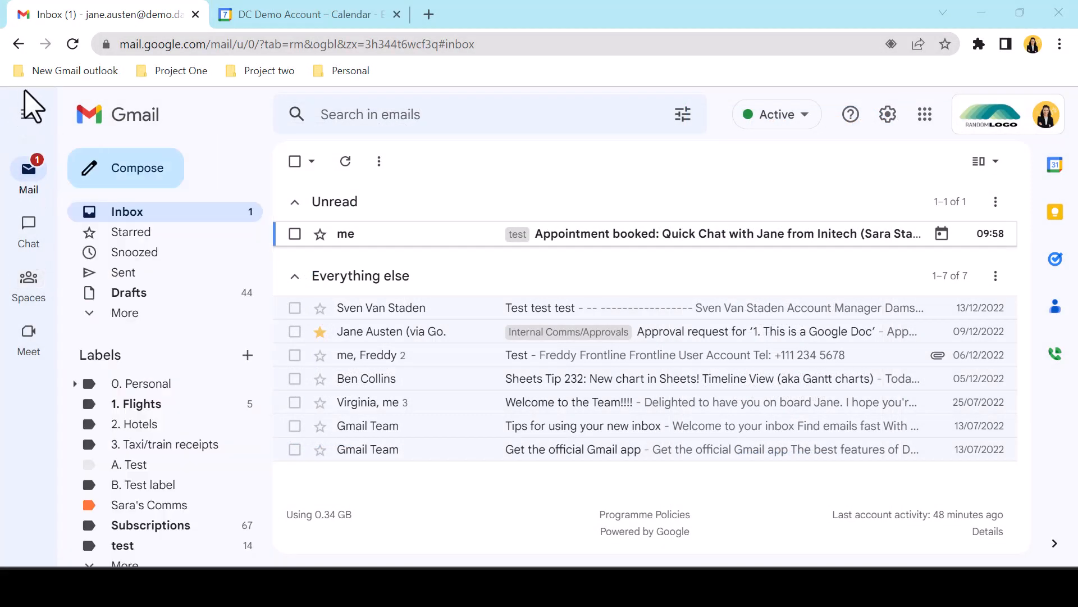
Open the unread 'Appointment booked' email and scroll through its booking details
left_click(623, 233)
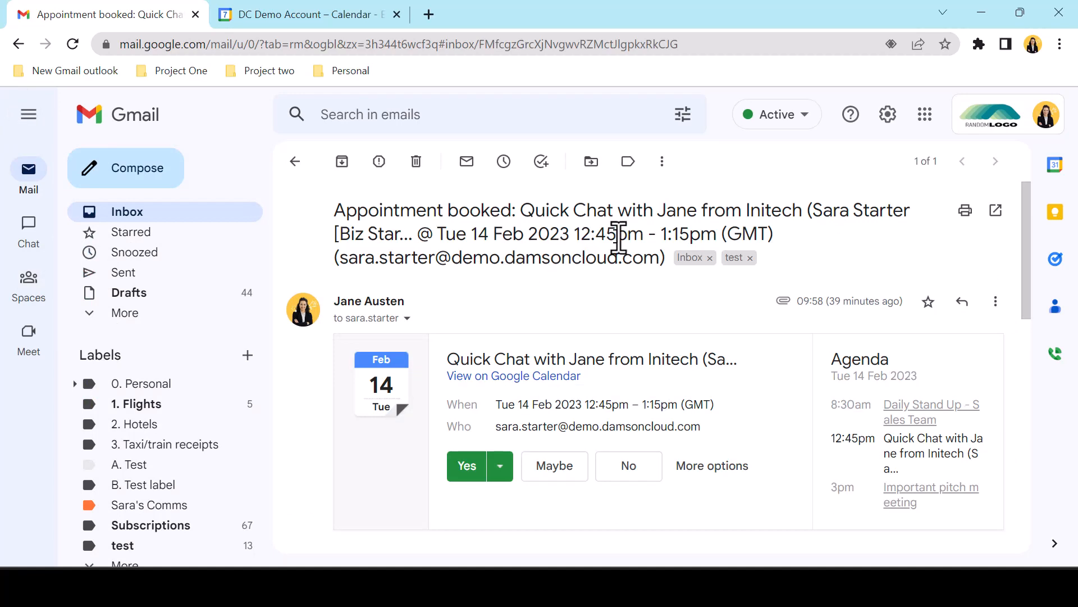
scroll(620, 236, "down", 1)
scroll(620, 237, "down", 2)
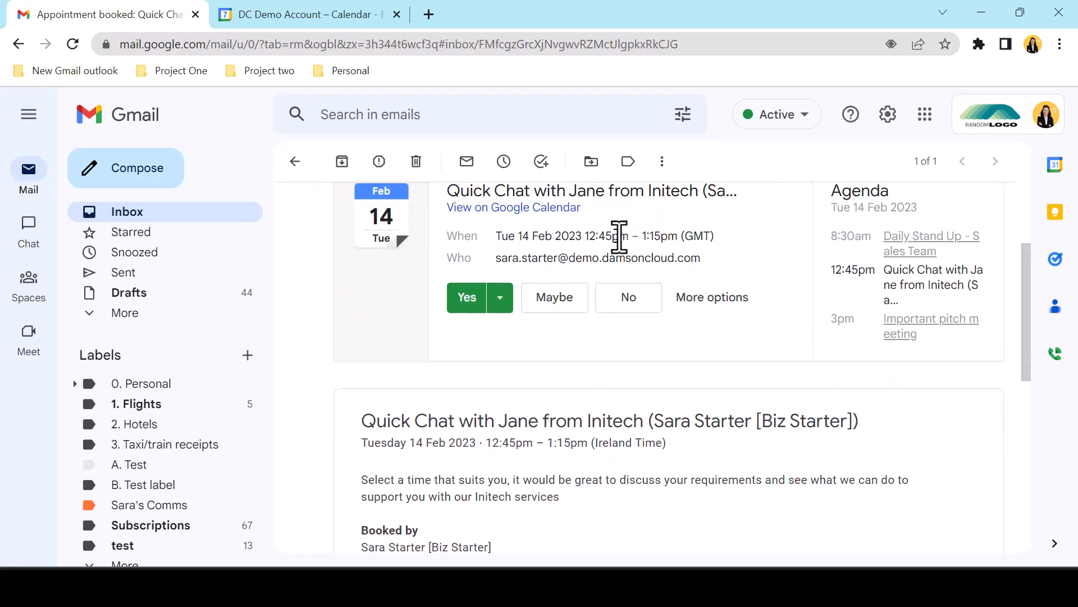
scroll(913, 447, "down", 5)
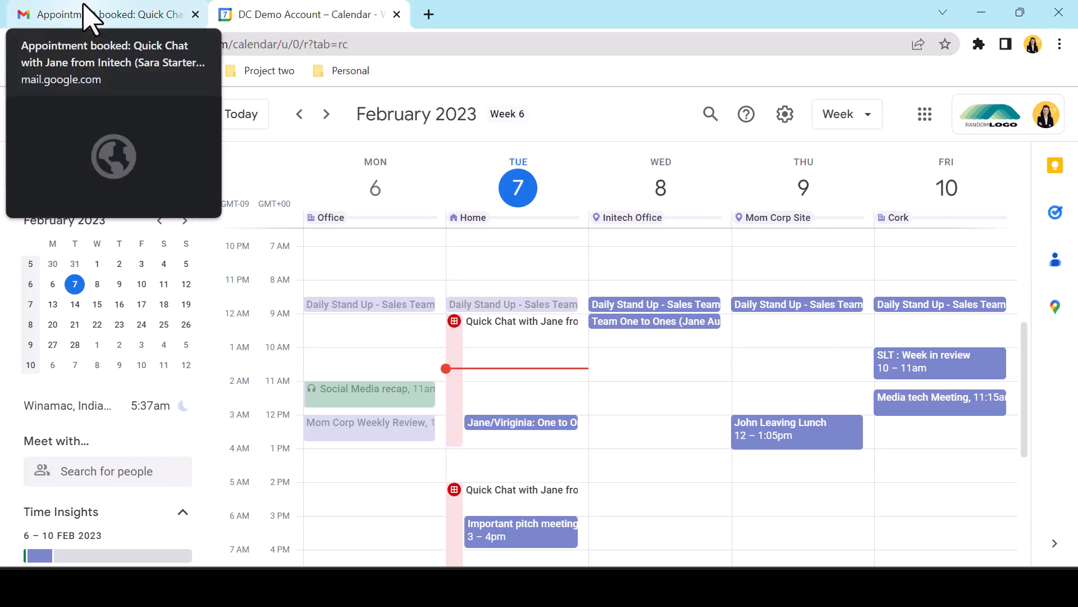
Return to the calendar week view and check the one-to-one event's details
left_click(88, 12)
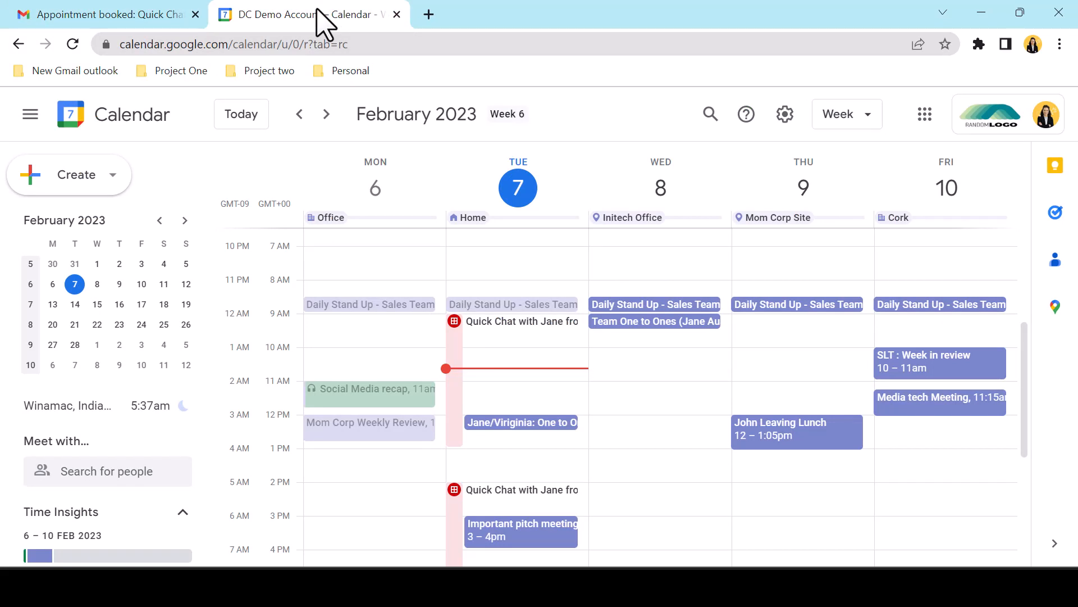
left_click(540, 425)
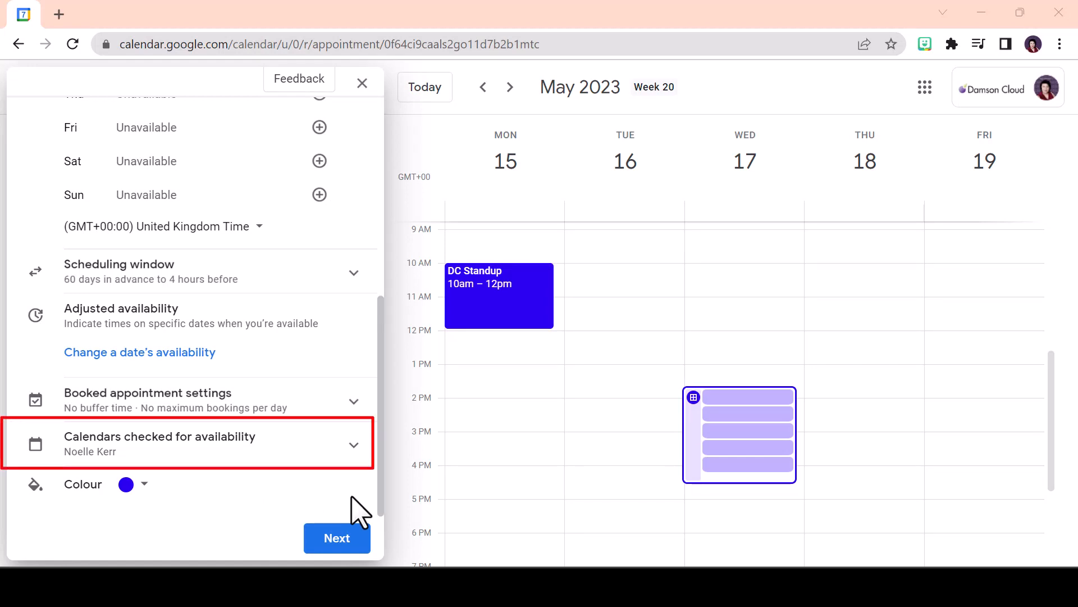
Tick the extra personal calendar under More calendars for availability, leaving 1. TOTW Calendar unticked
left_click(353, 445)
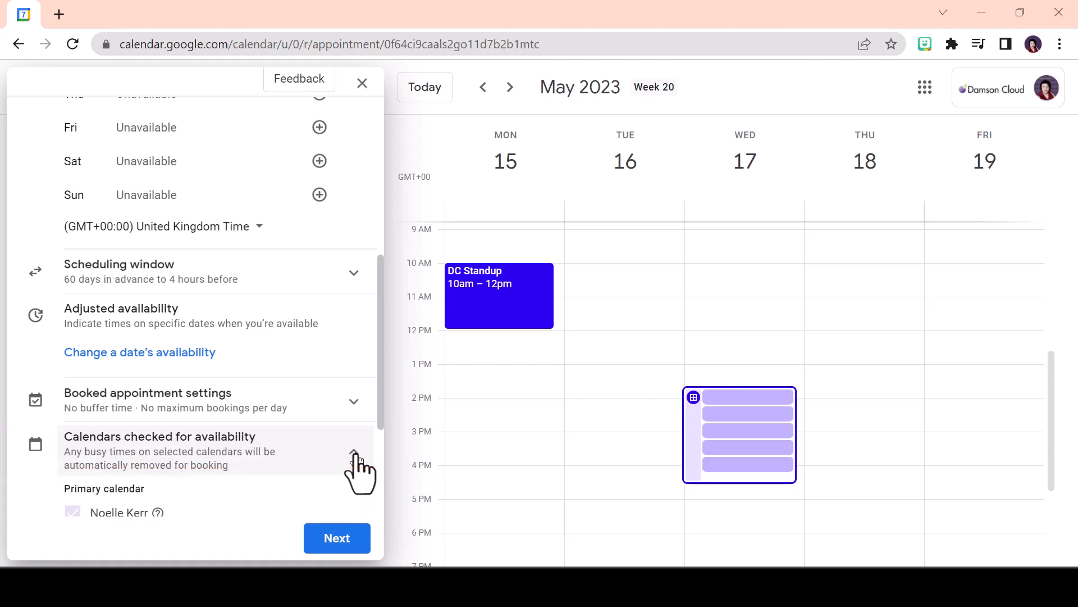
scroll(356, 469, "down", 2)
left_click(72, 478)
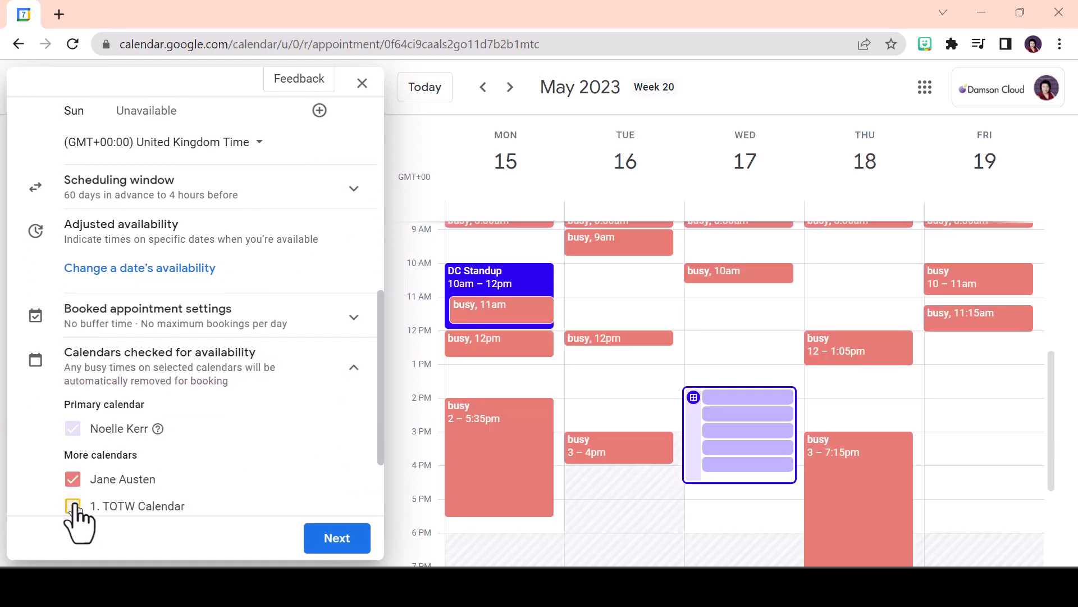
left_click(73, 506)
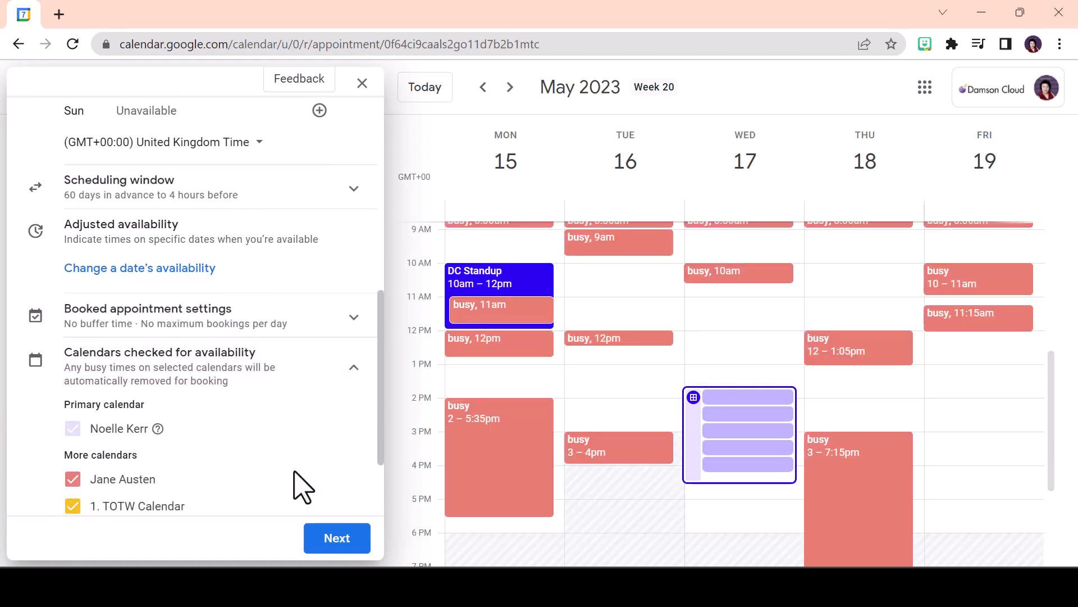
left_click(73, 505)
scroll(324, 491, "down", 3)
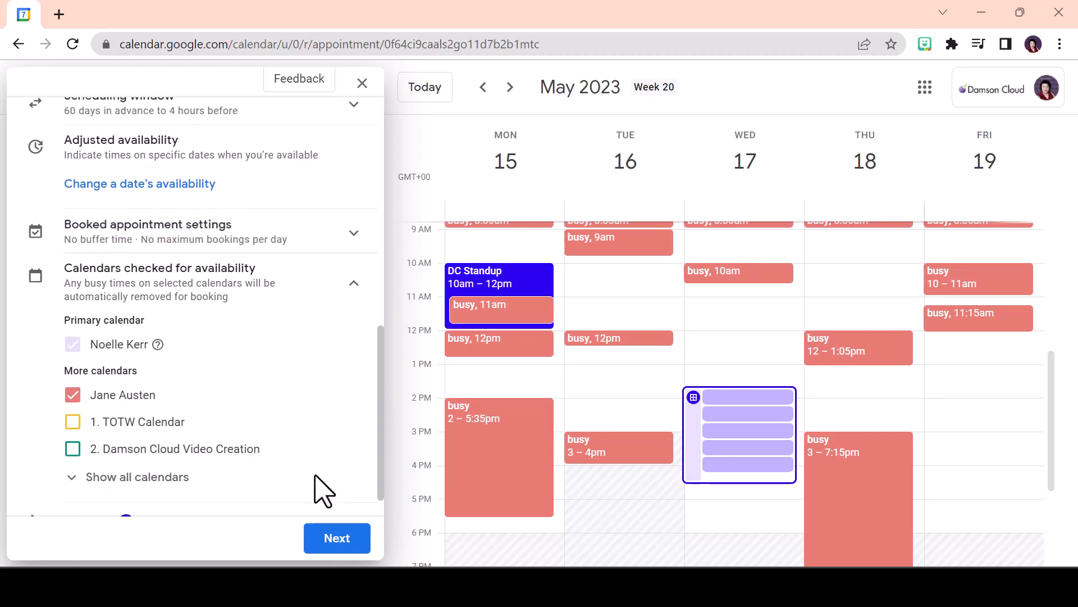
scroll(324, 492, "down", 1)
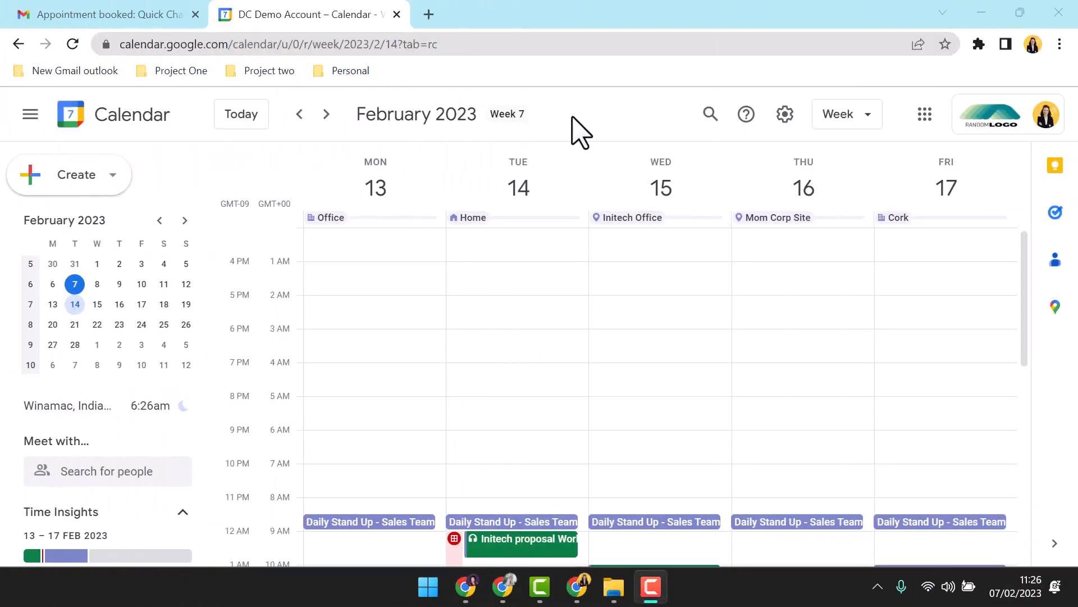
Open the Quick Chat appointment on Tuesday 14 February in the full event editor
scroll(573, 332, "down", 3)
scroll(573, 332, "down", 2)
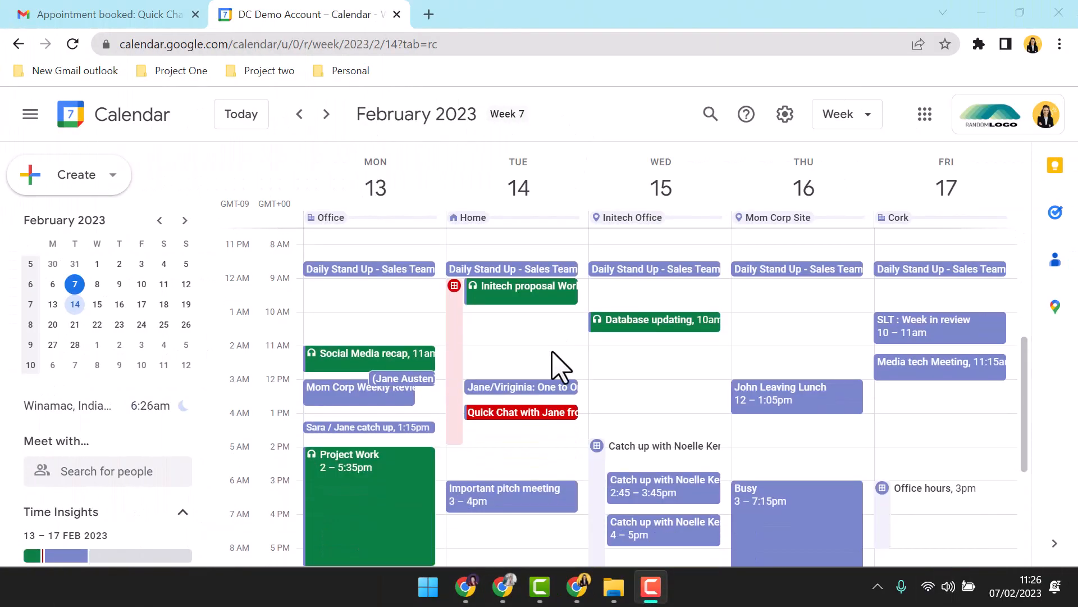
left_click(542, 413)
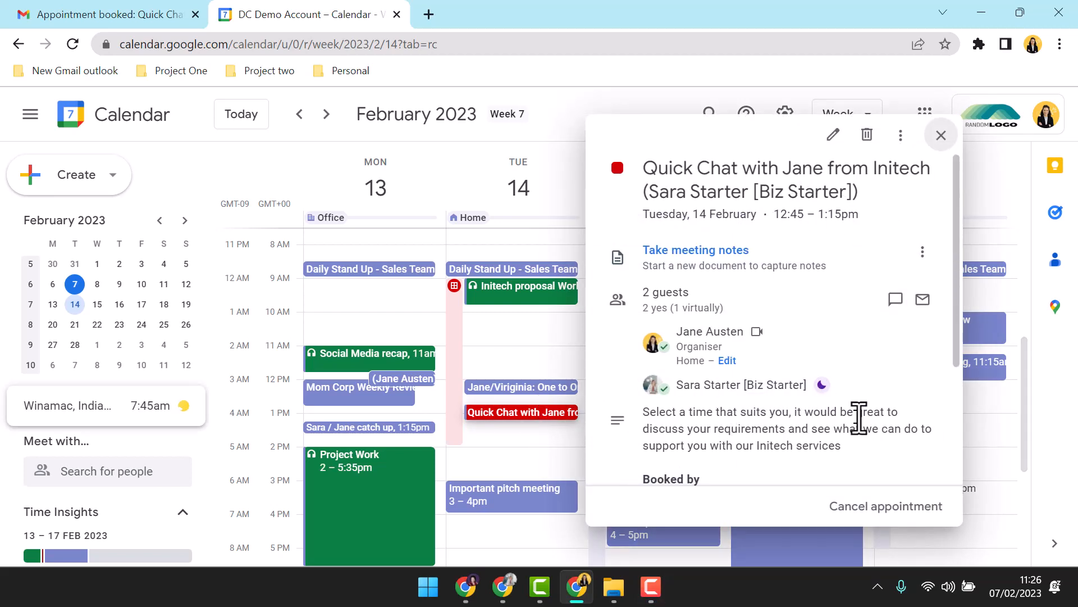
left_click(839, 145)
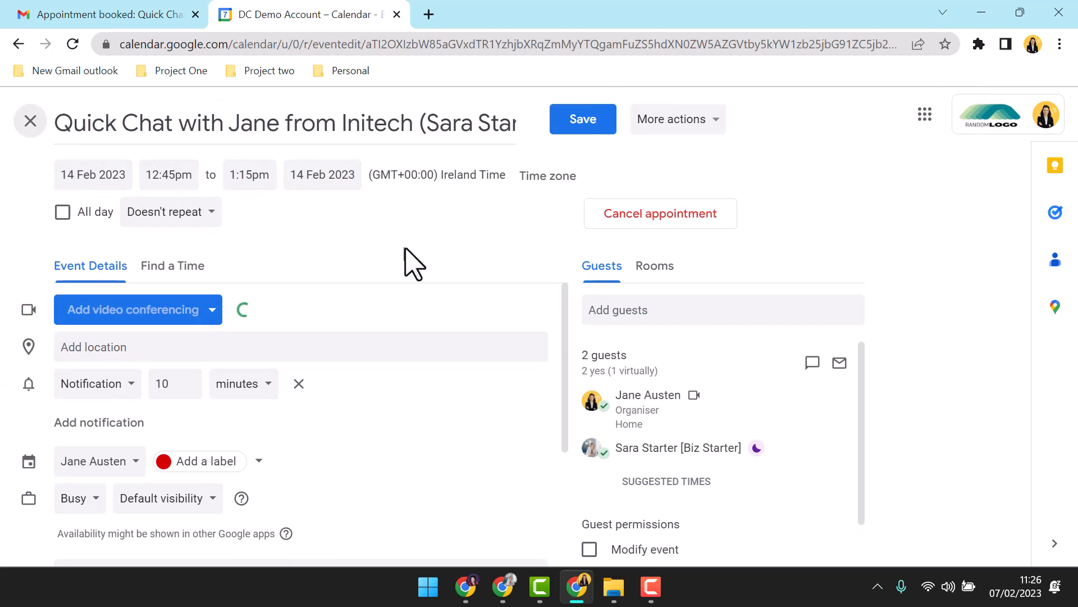
Add Google Meet video conferencing and set the appointment's visibility to Private
left_click(277, 315)
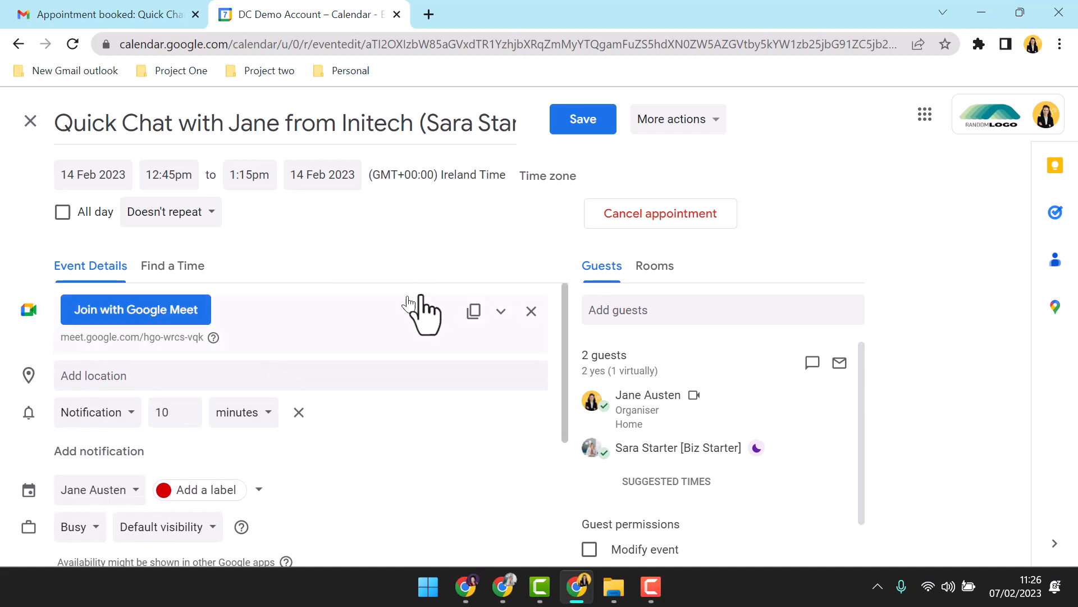
scroll(427, 292, "down", 3)
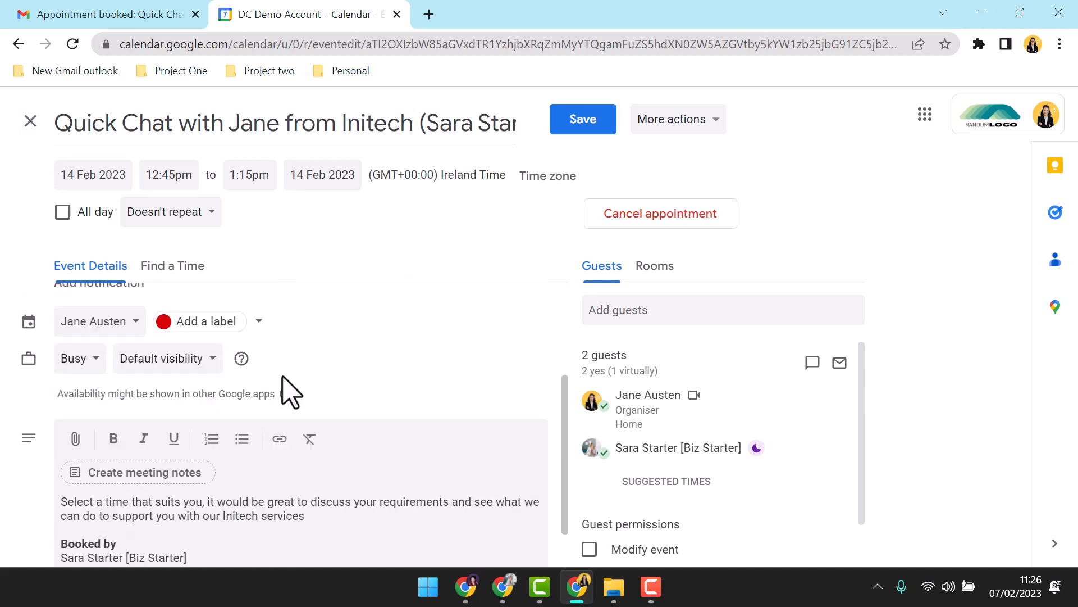
left_click(164, 362)
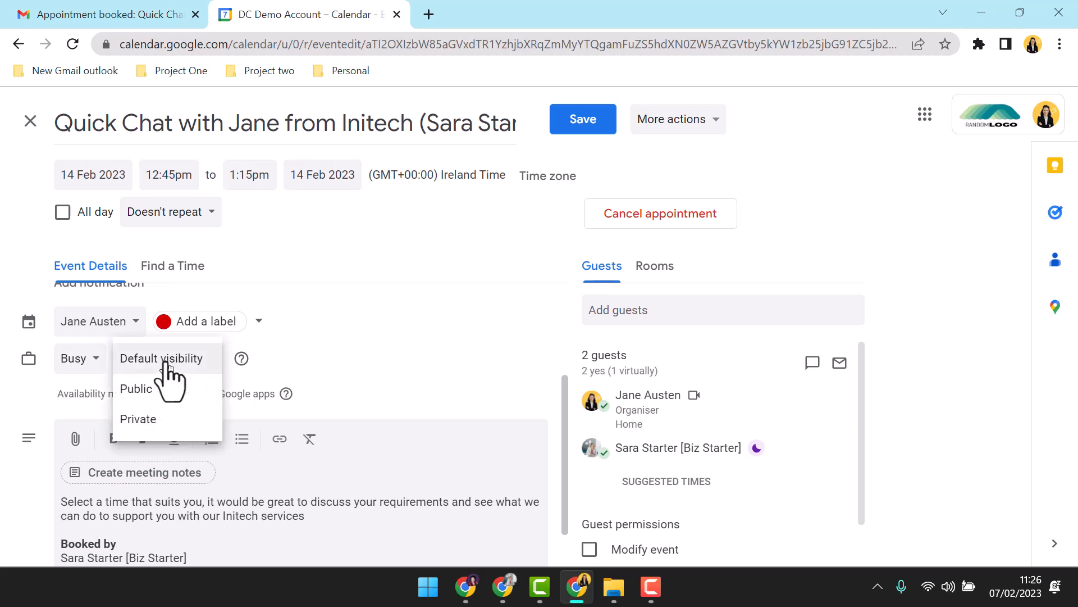
left_click(172, 418)
scroll(421, 378, "down", 2)
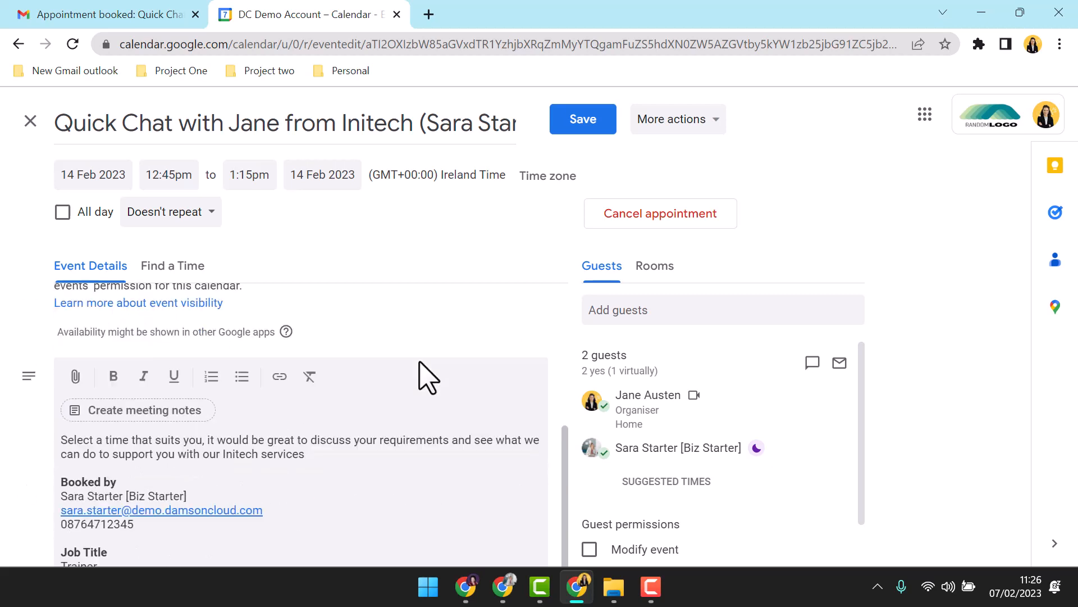
Invite the suggested contact as a third guest and check the available rooms
left_click(651, 310)
left_click(681, 359)
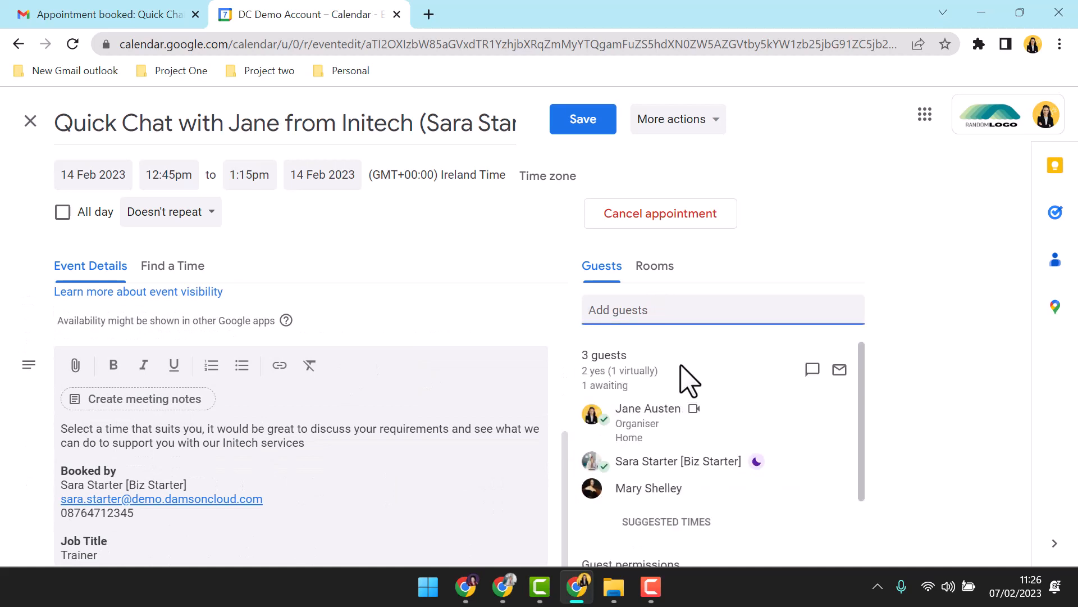
left_click(655, 267)
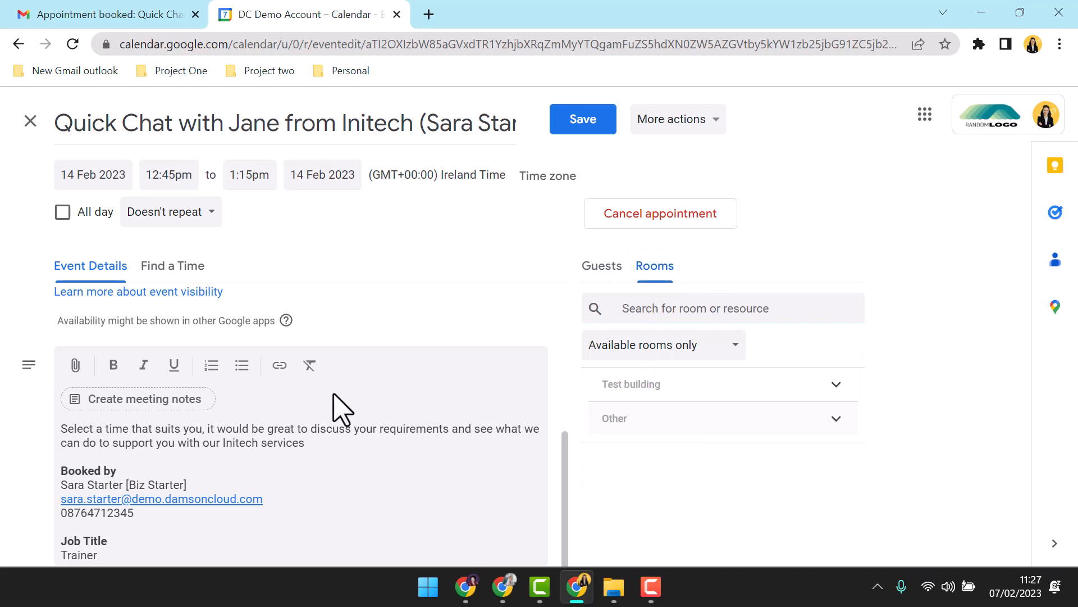
scroll(409, 442, "up", 8)
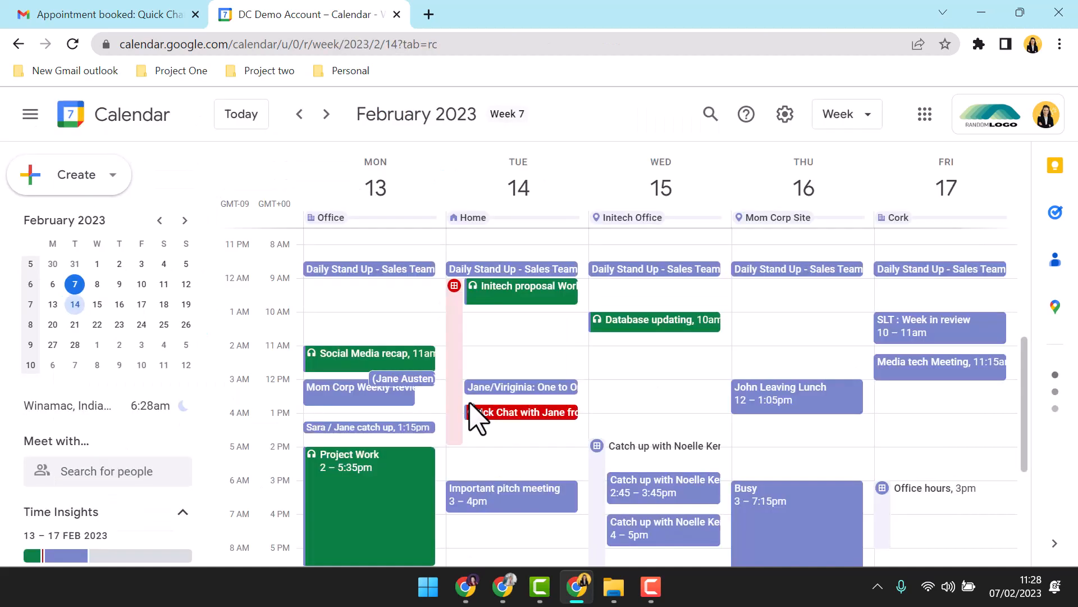
Delete all availability for the Quick Chat with Jane from Initech schedule
left_click(461, 415)
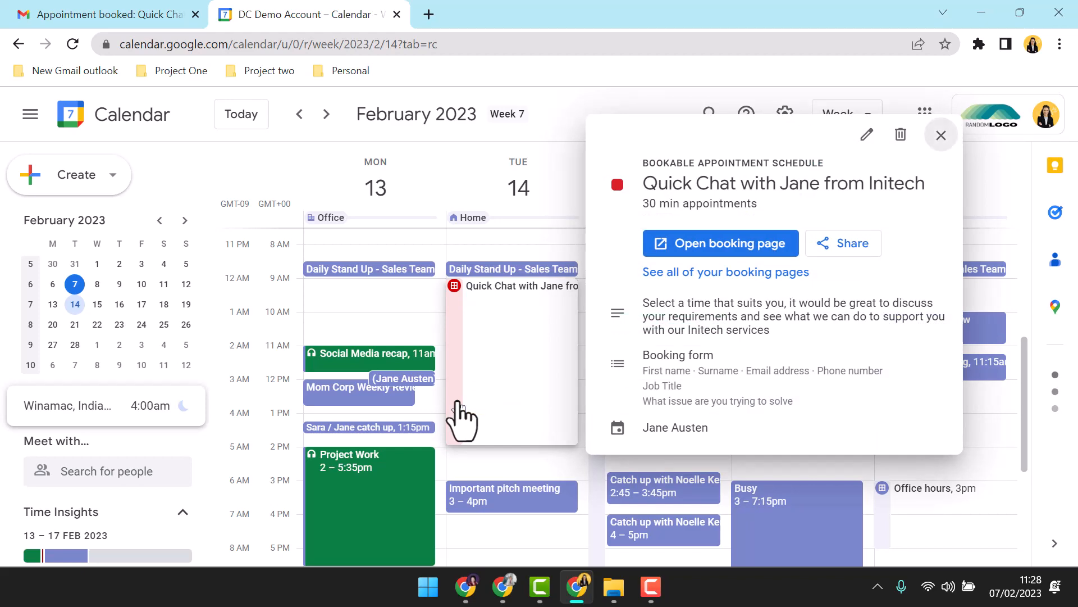
left_click(908, 135)
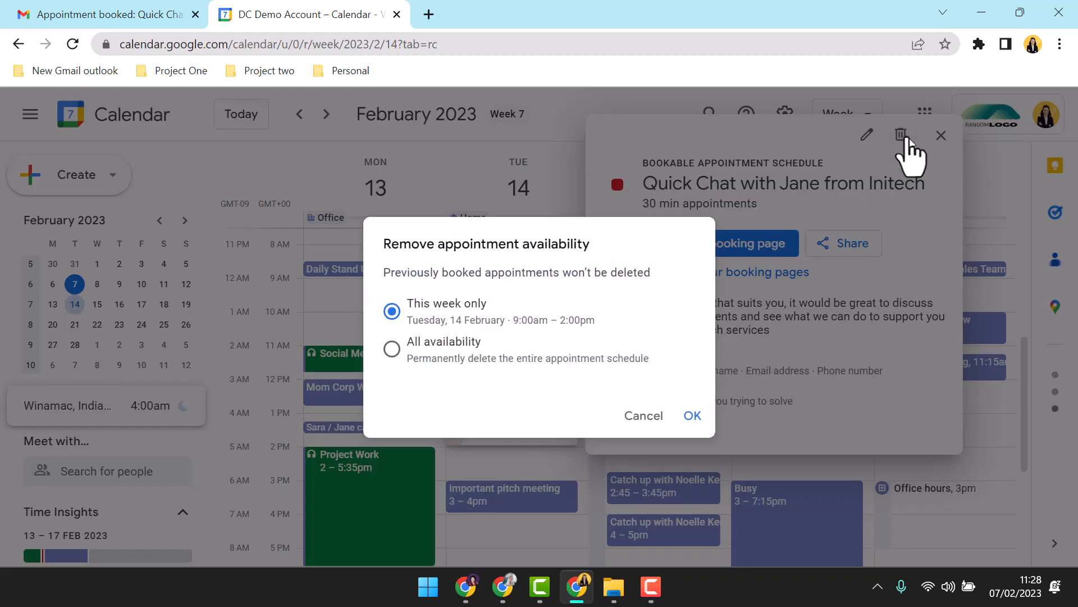
left_click(393, 349)
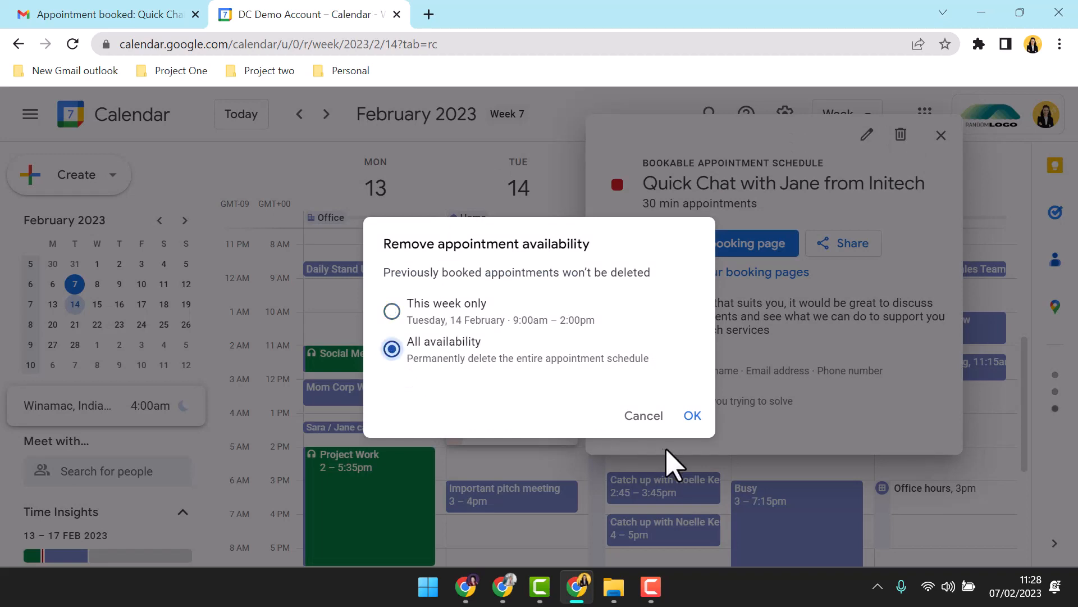
left_click(693, 416)
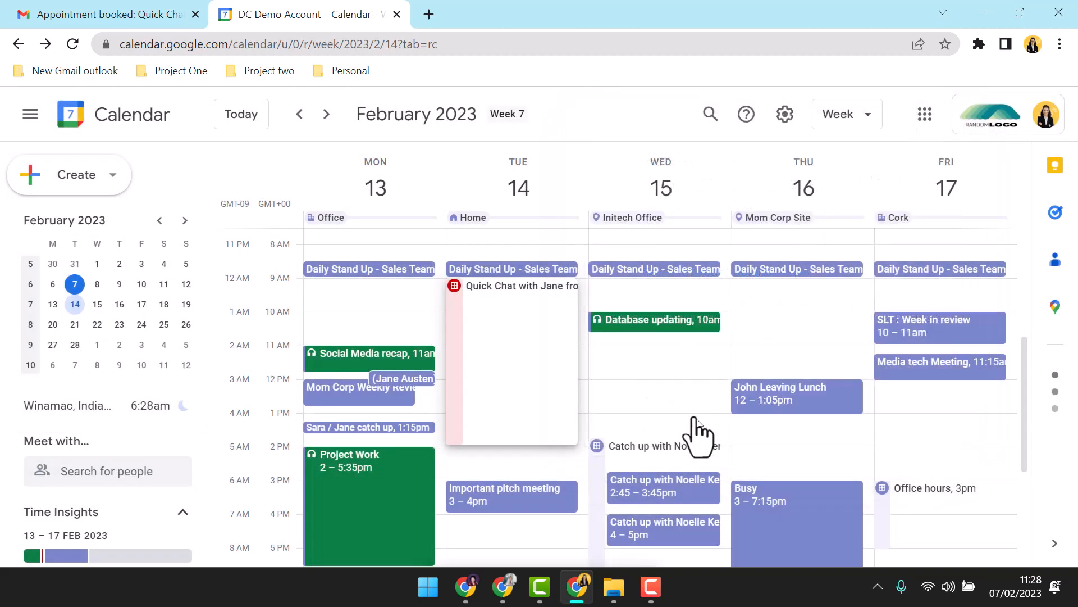